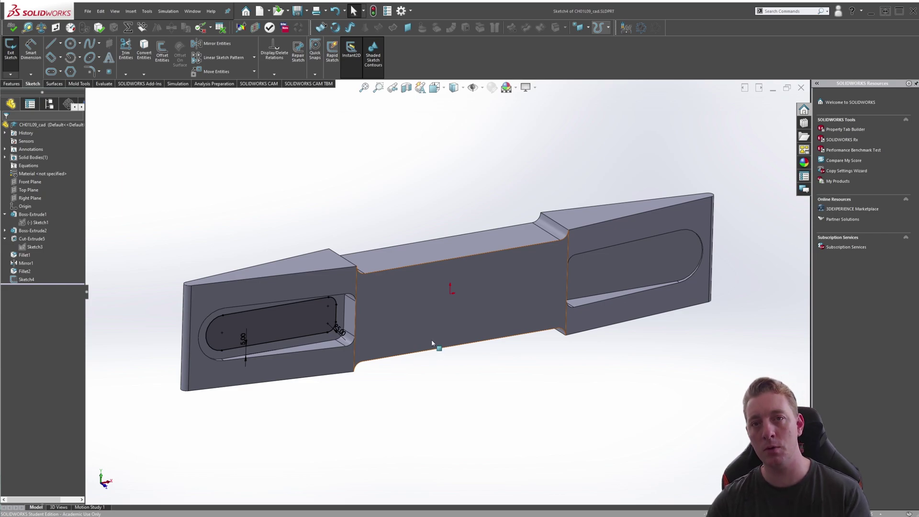
Close the active sketch and reopen Sketch4, with the inner slot profile and vertical centreline, for editing
key(ctrl+b)
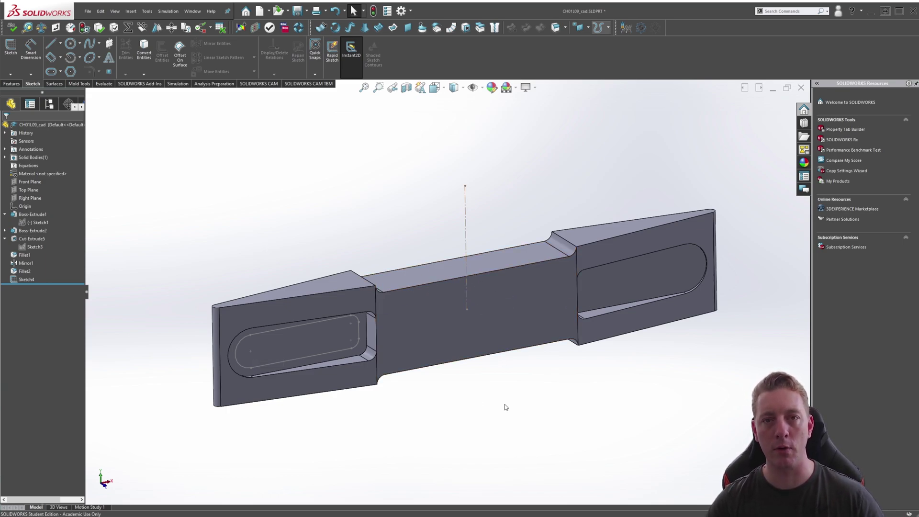
click(21, 281)
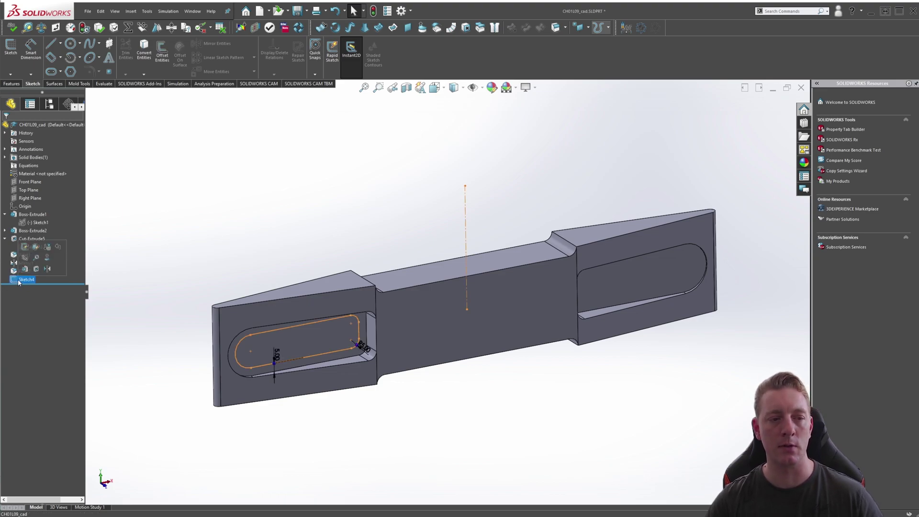
click(25, 247)
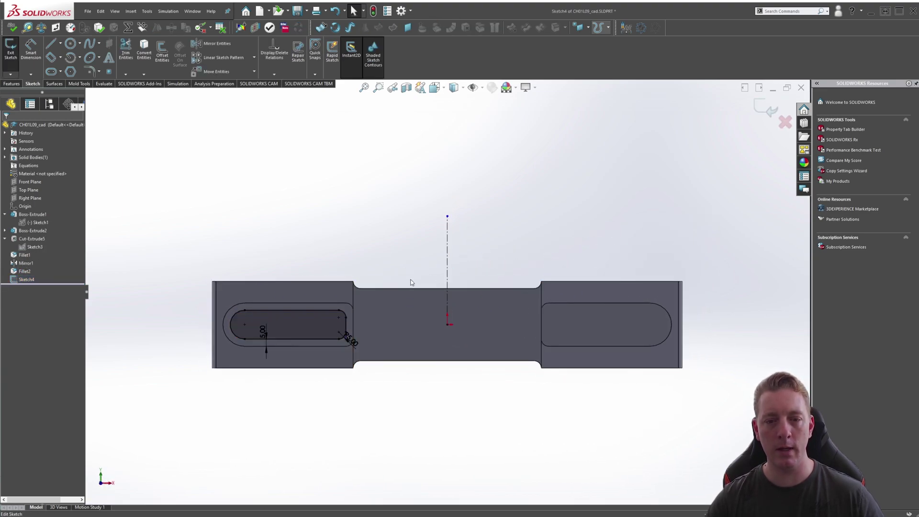
scroll(380, 353, up, 1)
scroll(215, 280, down, 3)
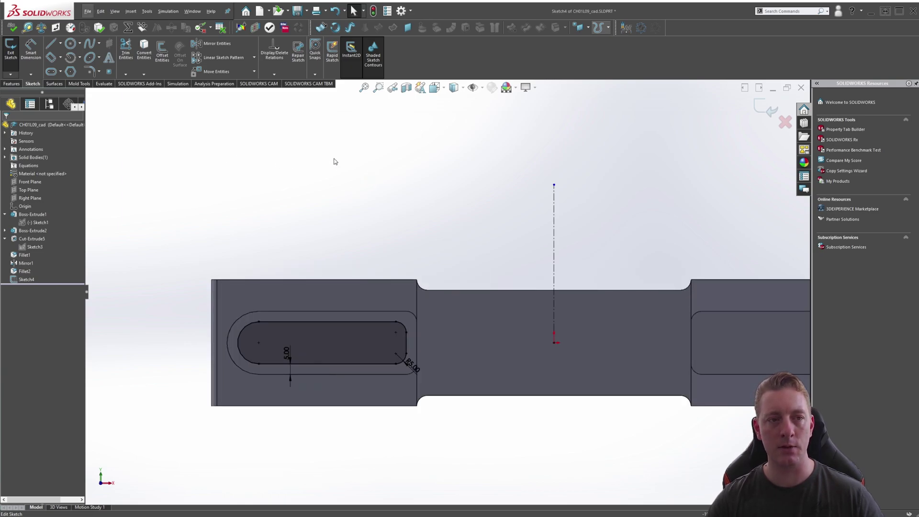
click(149, 11)
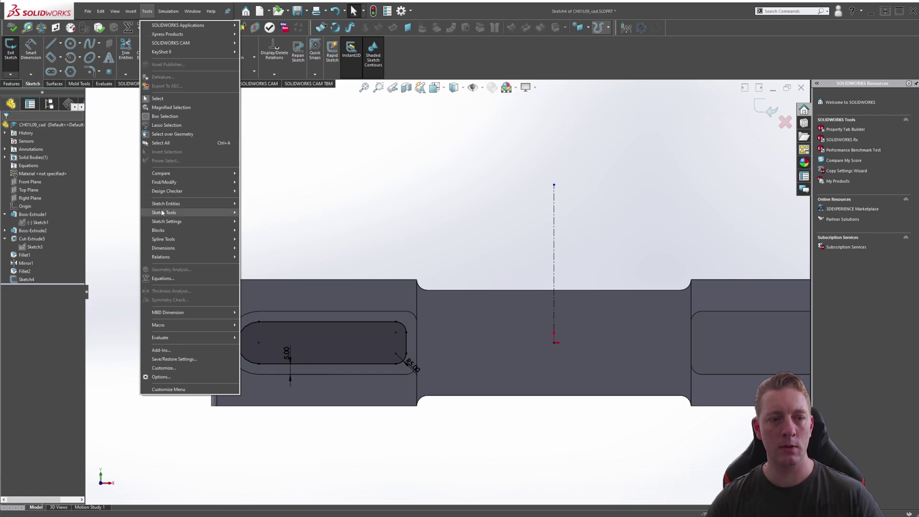
mouse_move(165, 212)
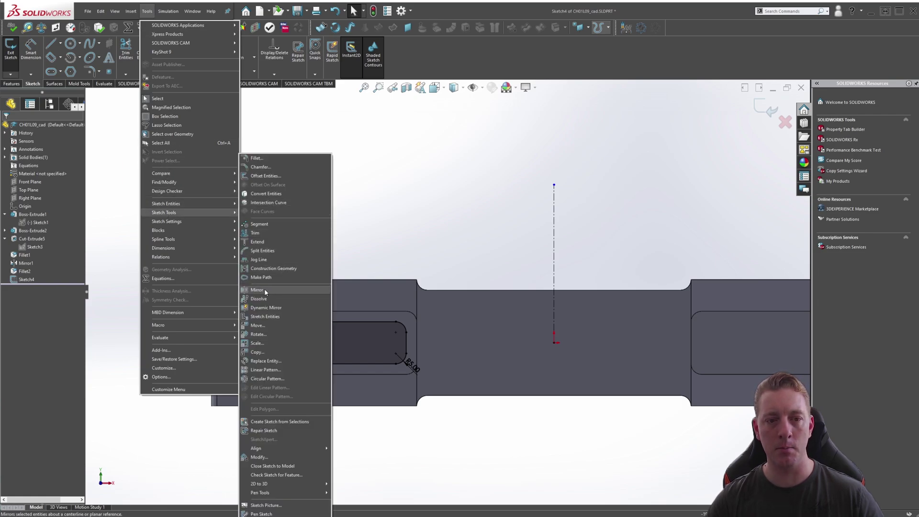
key(Escape)
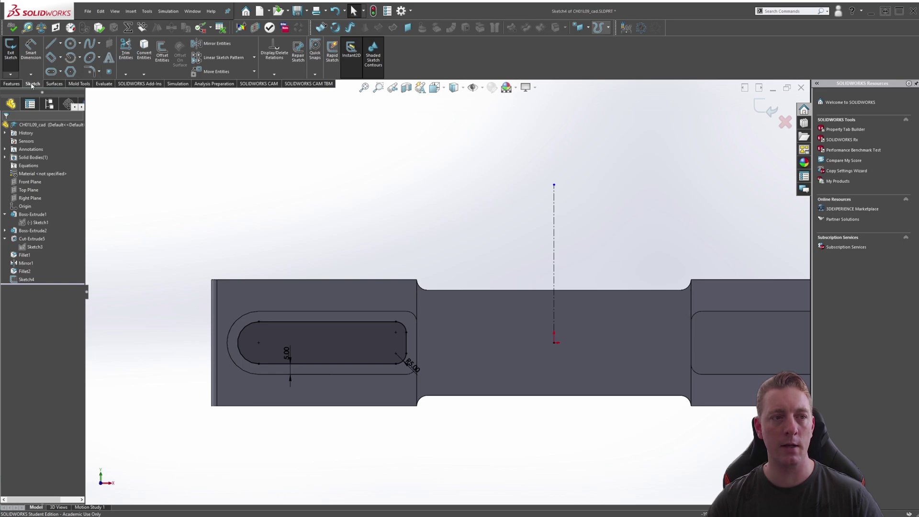
Set up a sketch mirror of the inner slot profile about the vertical centreline
click(212, 46)
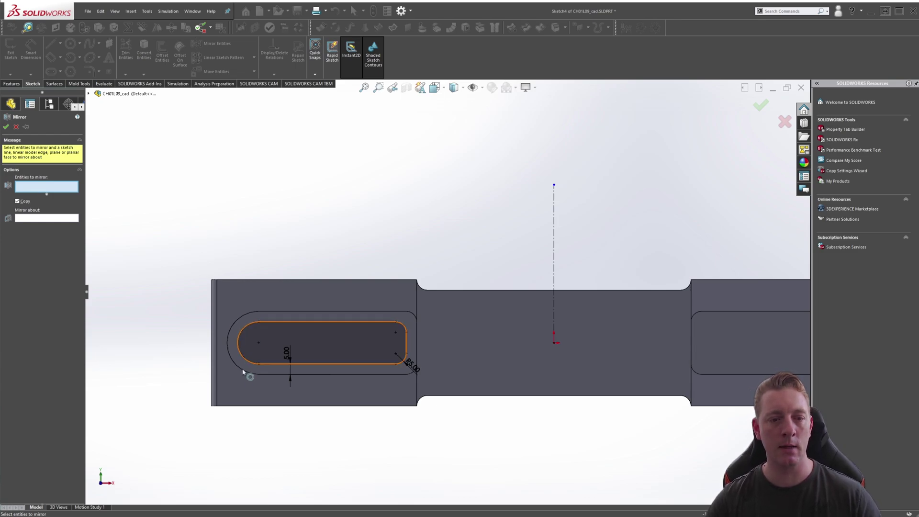
click(319, 344)
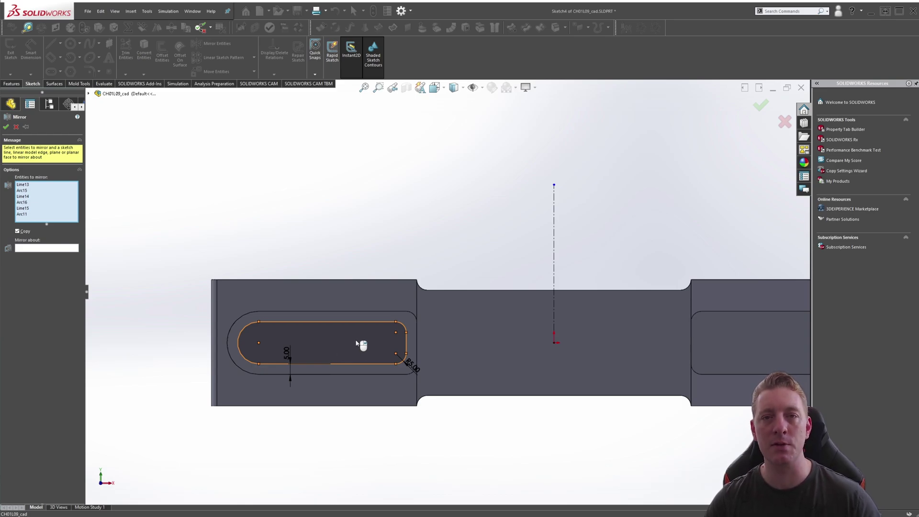
click(27, 250)
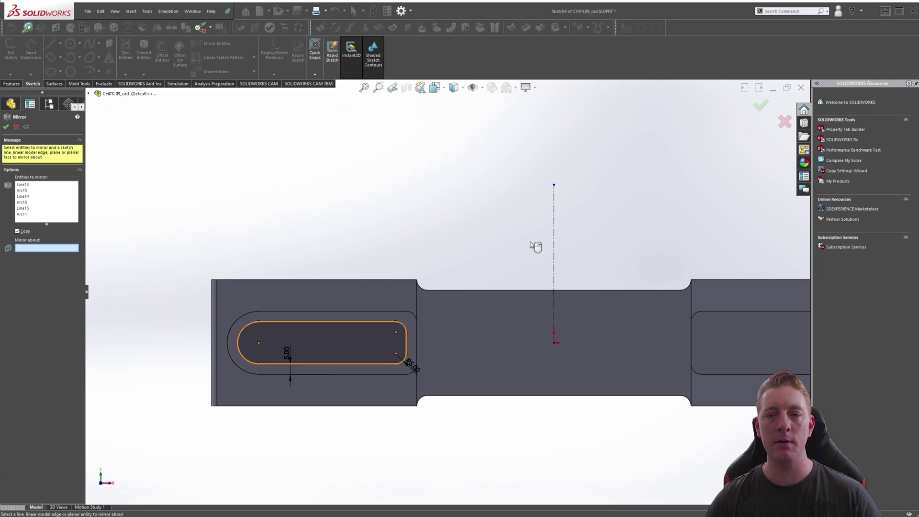
click(556, 234)
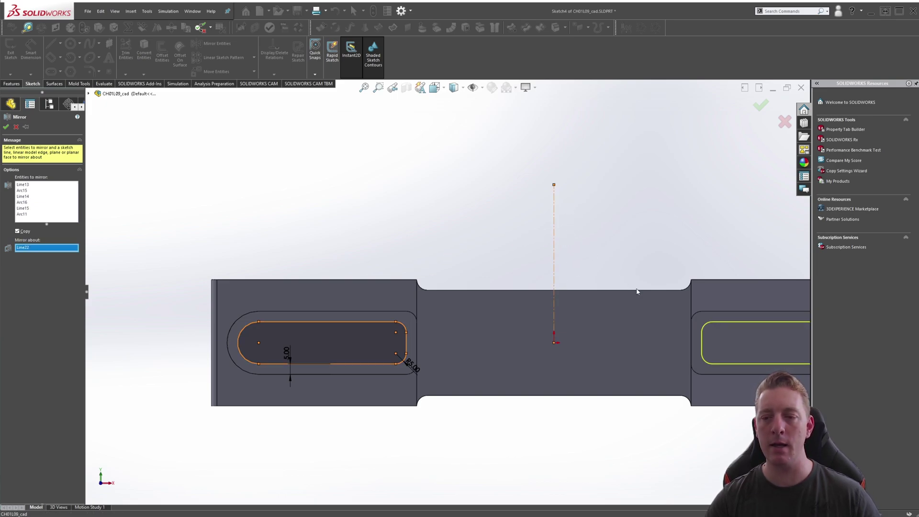
mouse_move(748, 270)
ctrl+middle_down()
mouse_move(635, 241)
mouse_move(650, 235)
ctrl+middle_up()
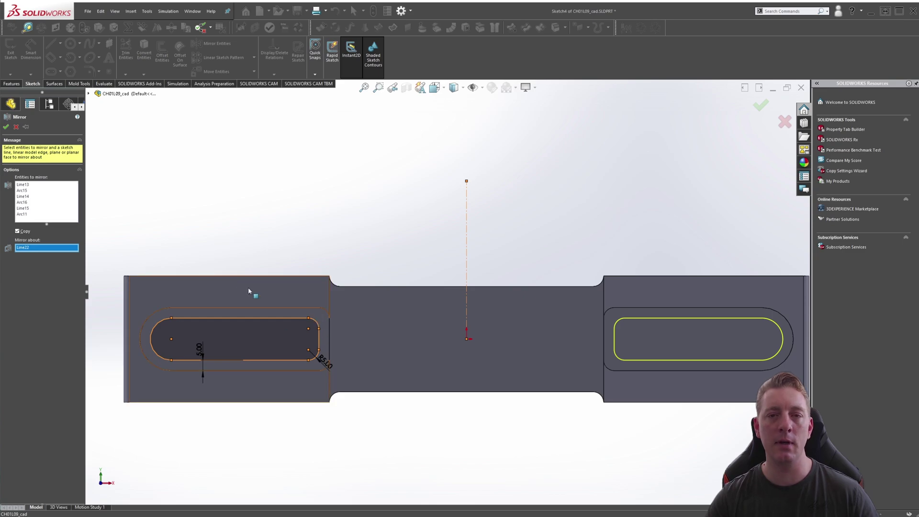
Remove the slot's end arc from the entities to mirror and clear the remaining entities
click(22, 215)
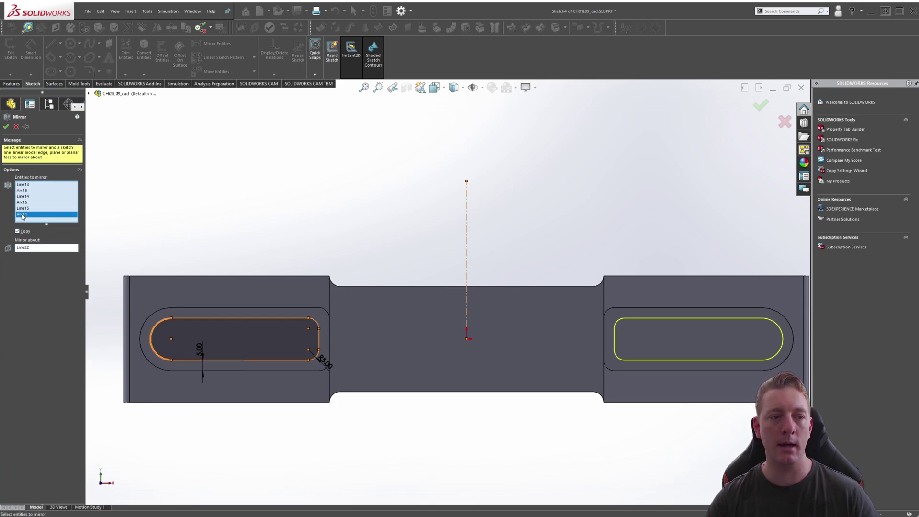
right_click(22, 217)
click(40, 228)
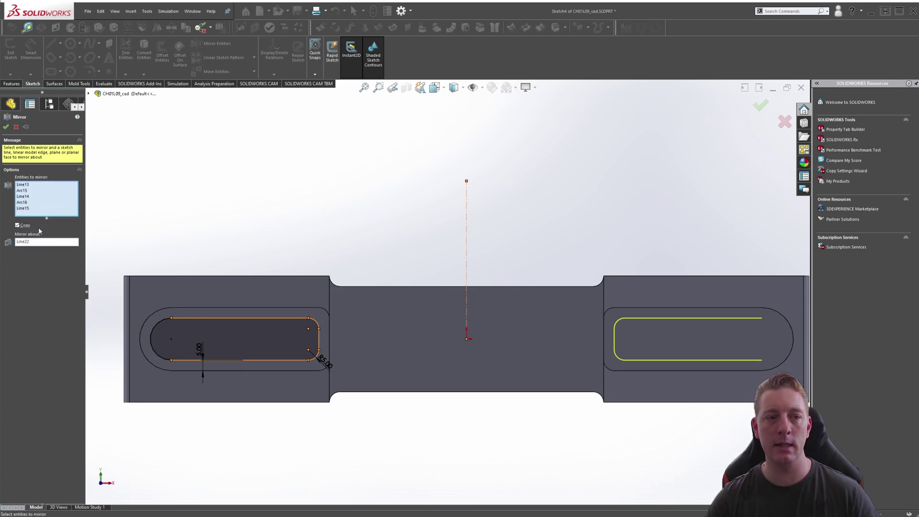
click(26, 209)
right_click(25, 209)
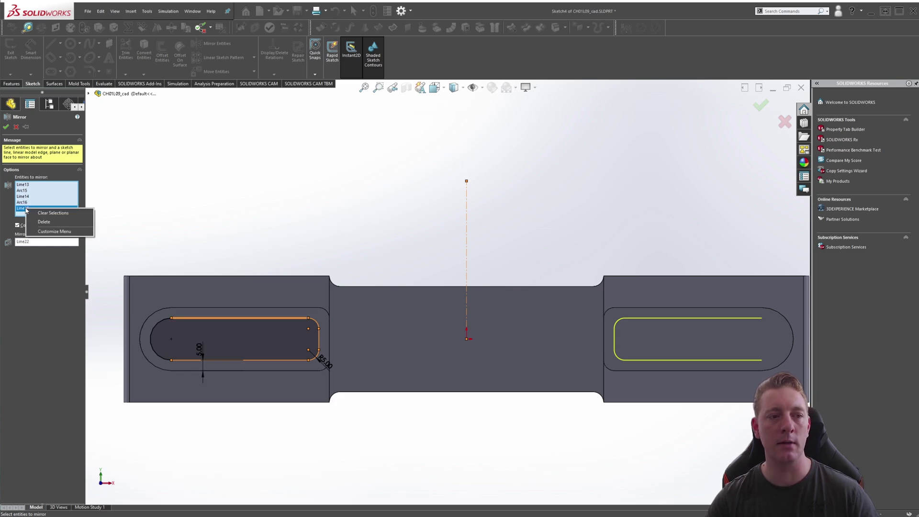
click(41, 213)
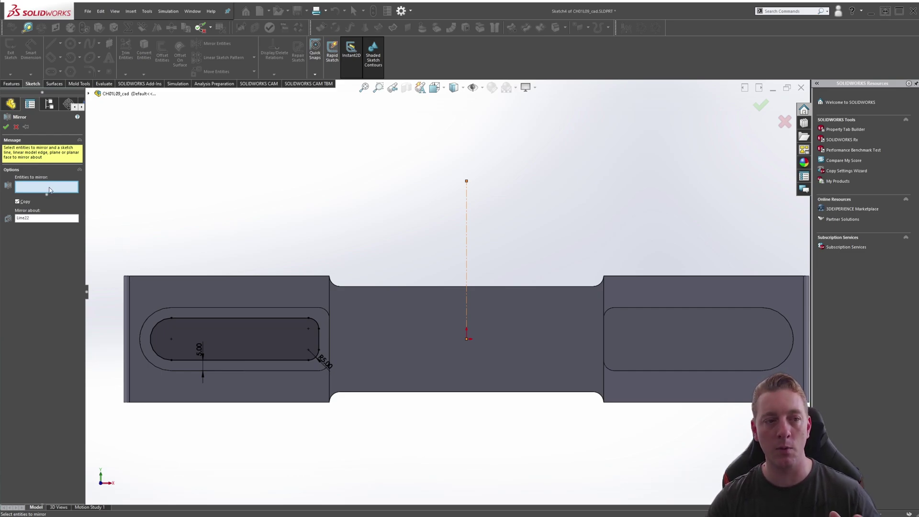
Box-select the whole inner slot profile as the entities to mirror and apply the mirror
drag(129, 288, 330, 403)
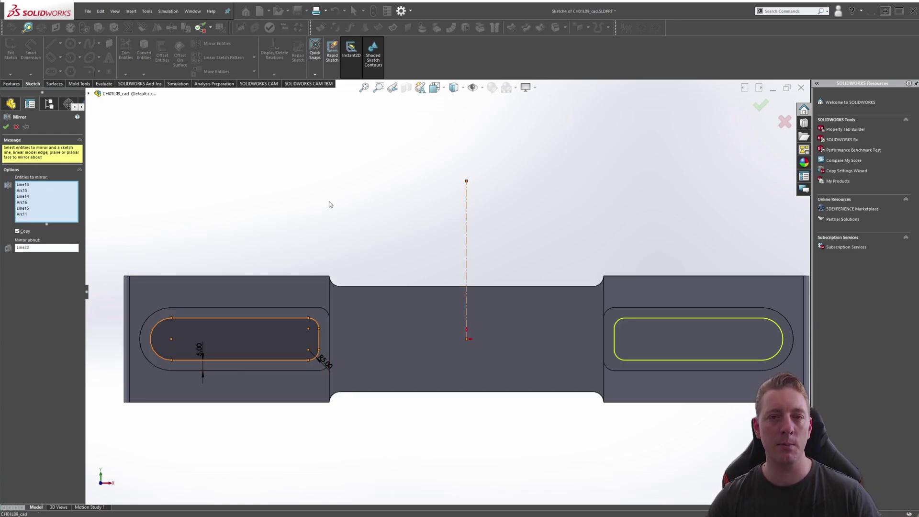
click(6, 127)
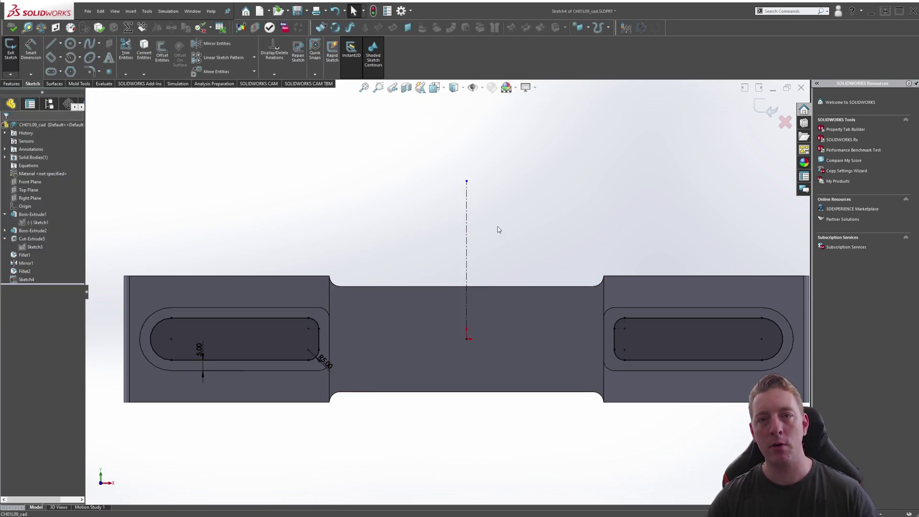
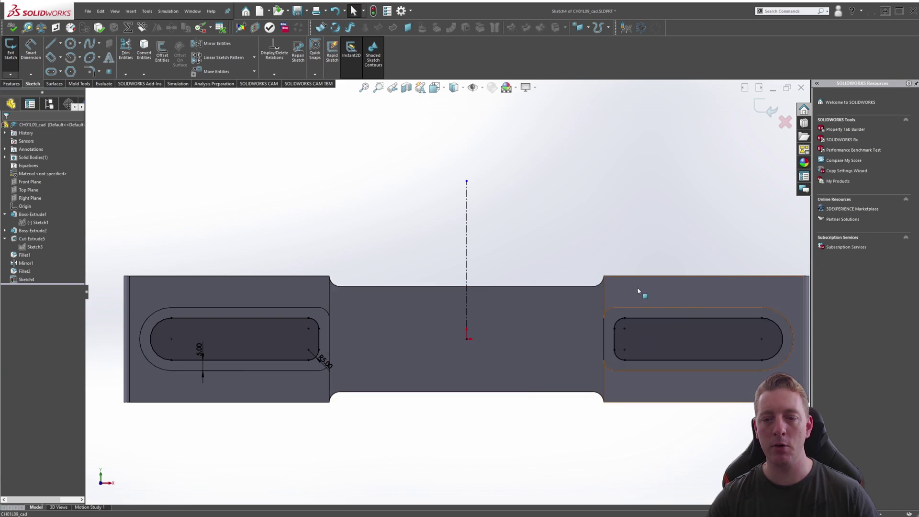
Cut both slot profiles out of the part with a Through All extruded cut
middle_drag(380, 199, 404, 263)
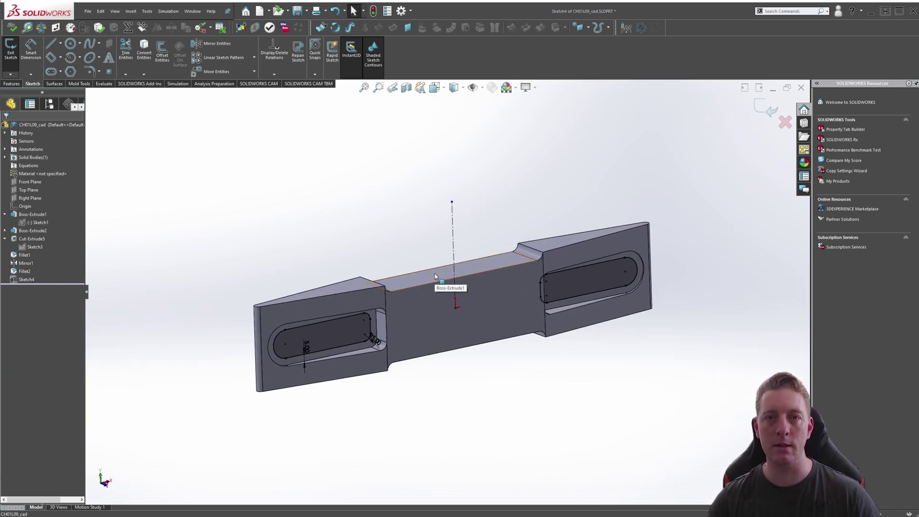
key(s)
key(s)
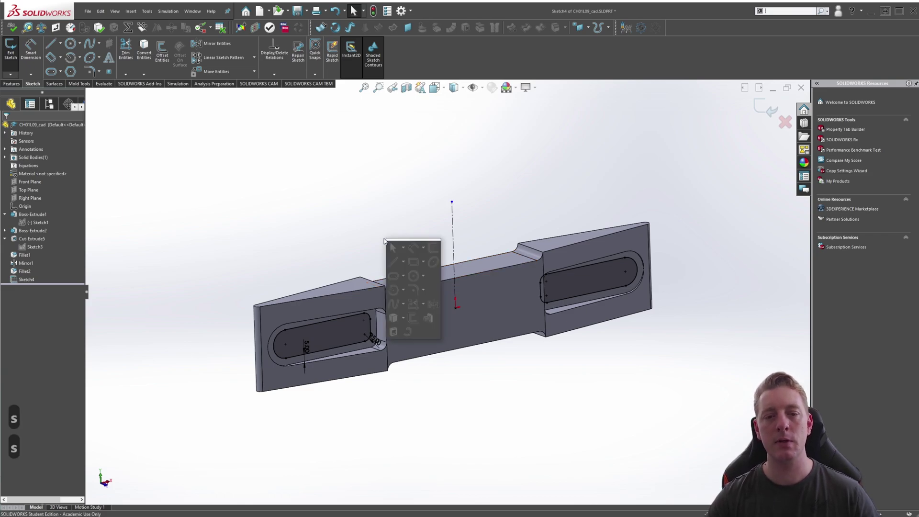
click(395, 332)
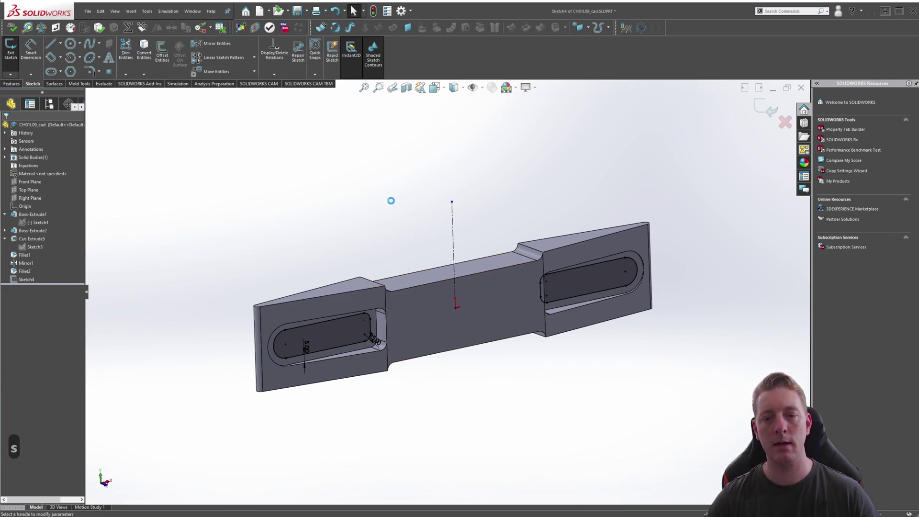
right_click(293, 204)
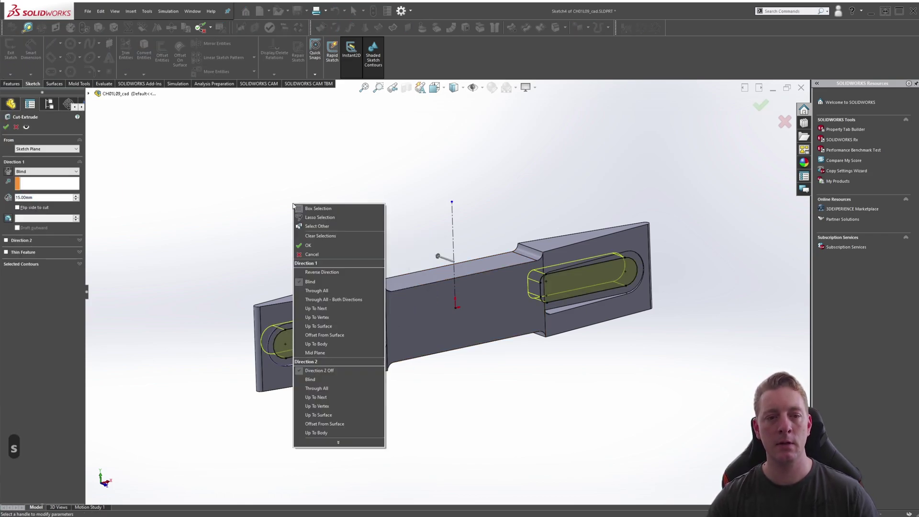
click(317, 291)
key(Return)
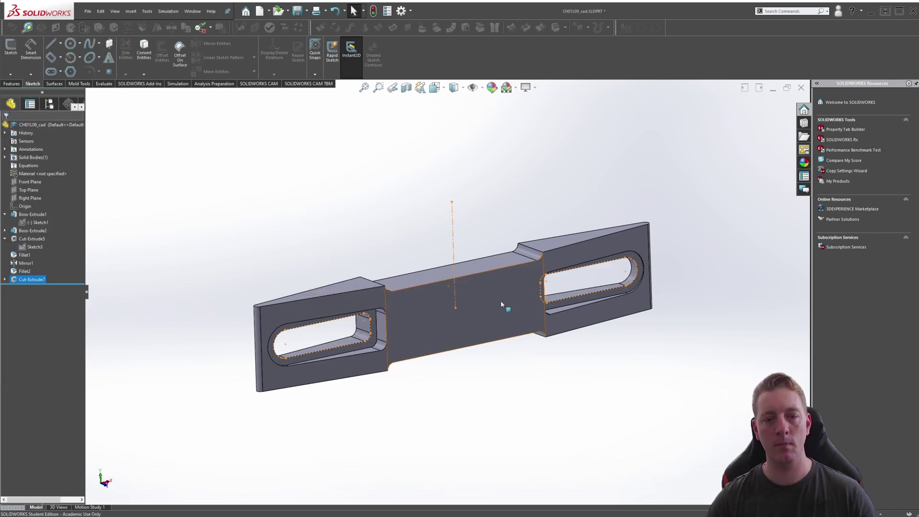
click(316, 228)
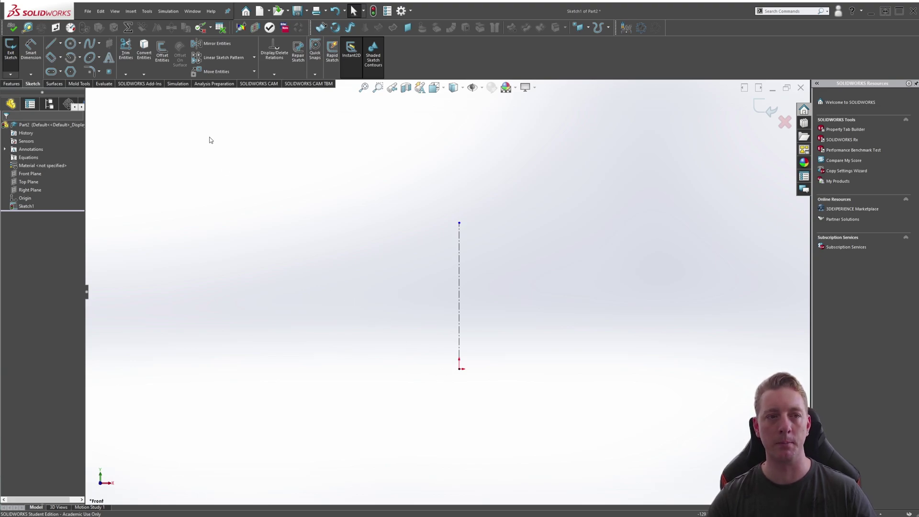
Turn on Dynamic Mirror about the vertical centreline in the Part2 sketch
click(147, 11)
mouse_move(158, 213)
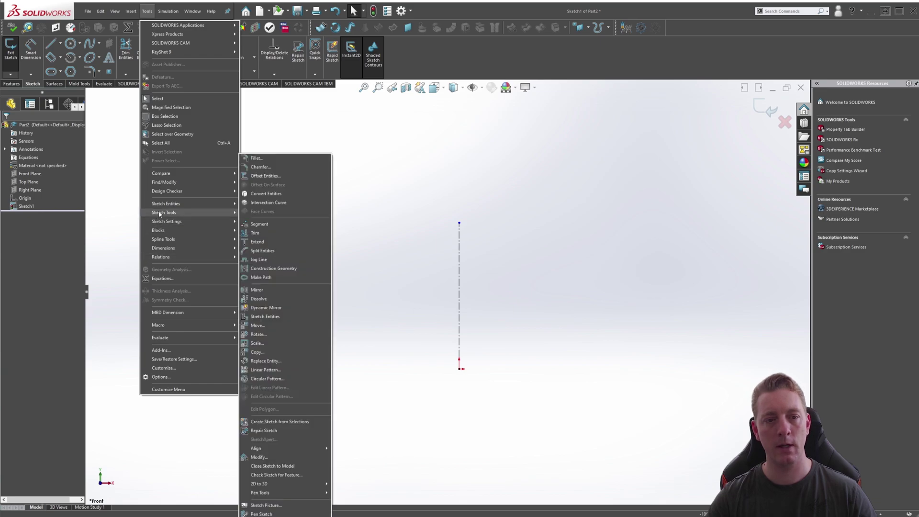
click(272, 308)
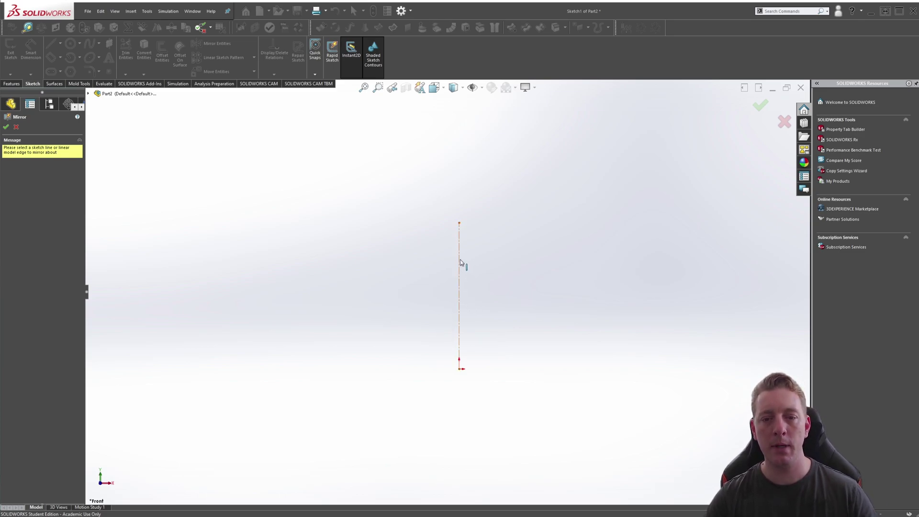
key(Escape)
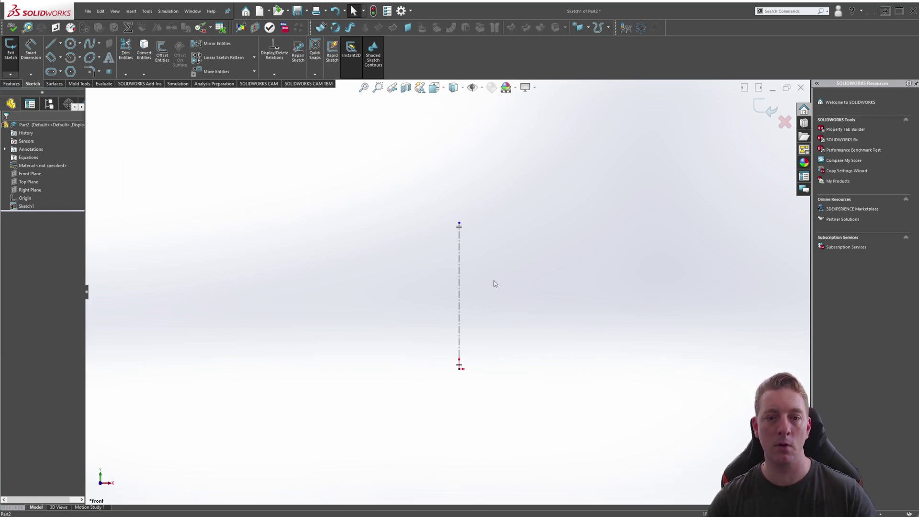
Draw a zigzag chain of three connected lines on the left side of the centreline
key(s)
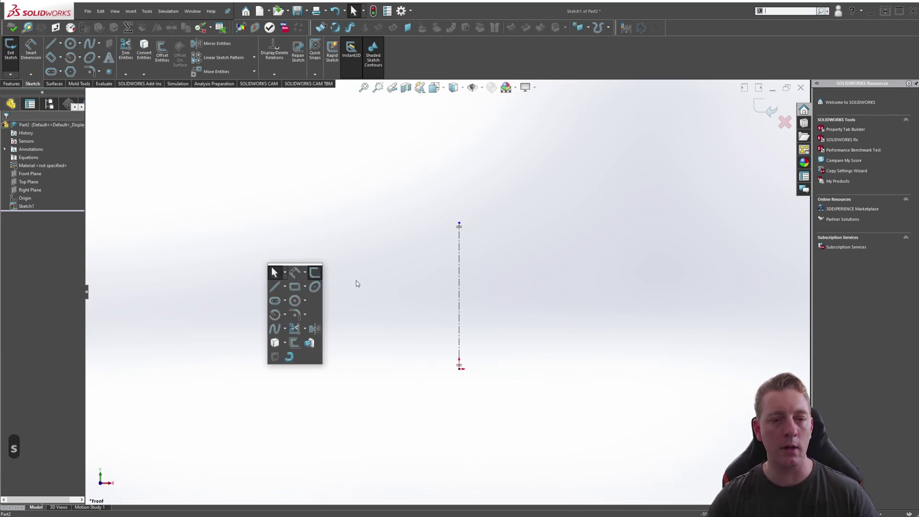
click(277, 290)
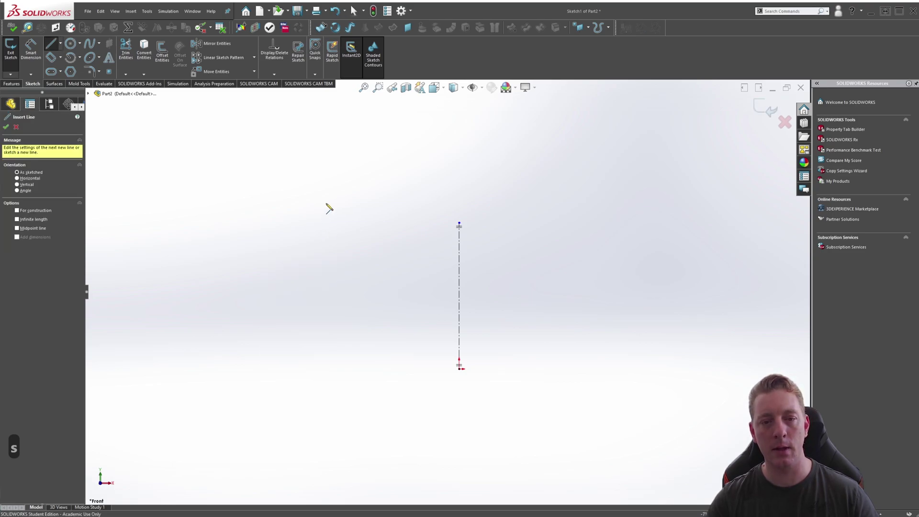
click(326, 203)
click(370, 263)
click(329, 323)
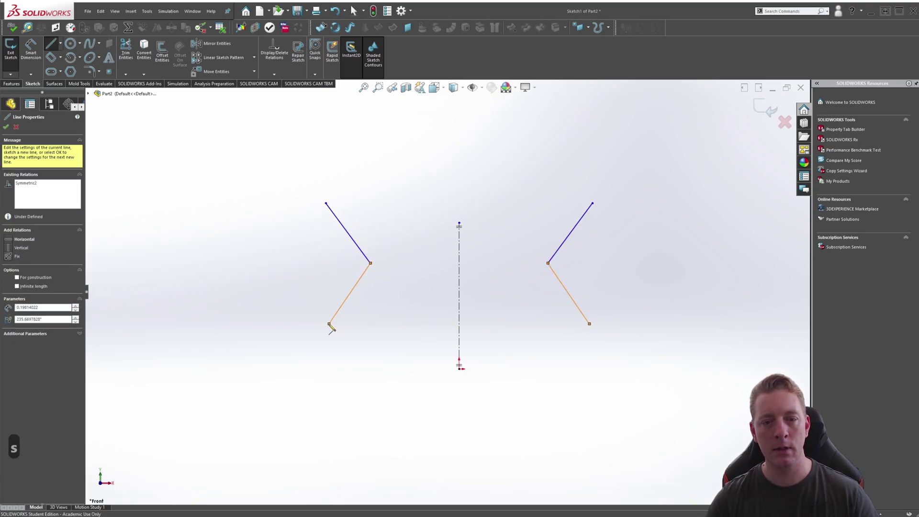
click(357, 365)
key(Escape)
key(Escape)
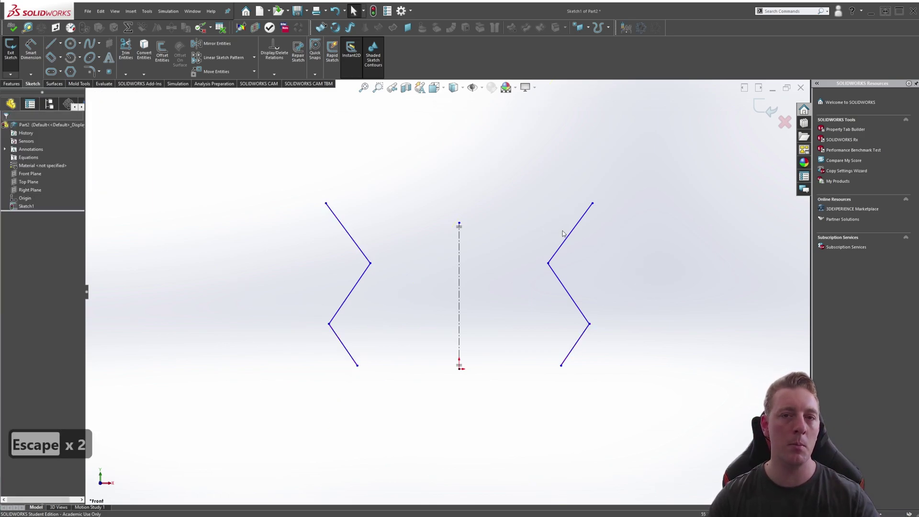
Draw a circle of about 12 mm radius on the left zigzag's lower end, and move its upper endpoint down to about (-74.6, 69.6)
click(70, 43)
click(357, 366)
click(375, 351)
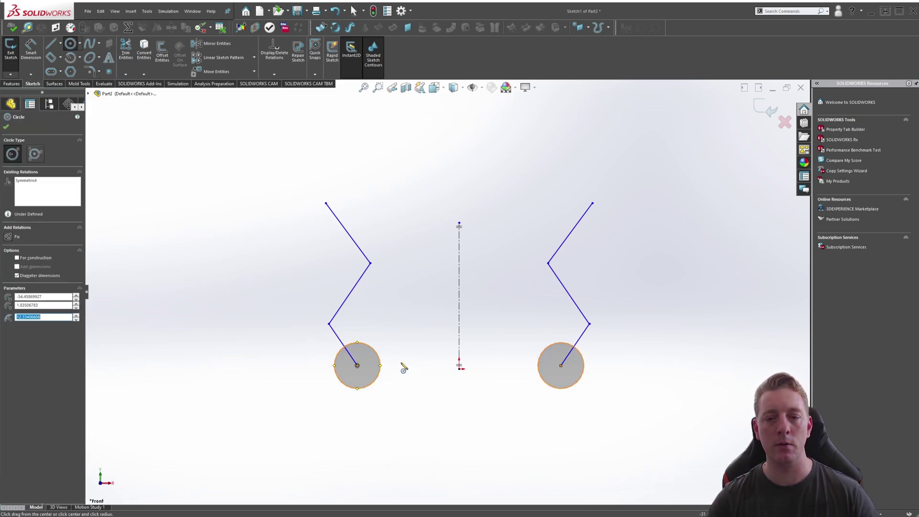
key(Escape)
key(Escape)
drag(326, 205, 320, 239)
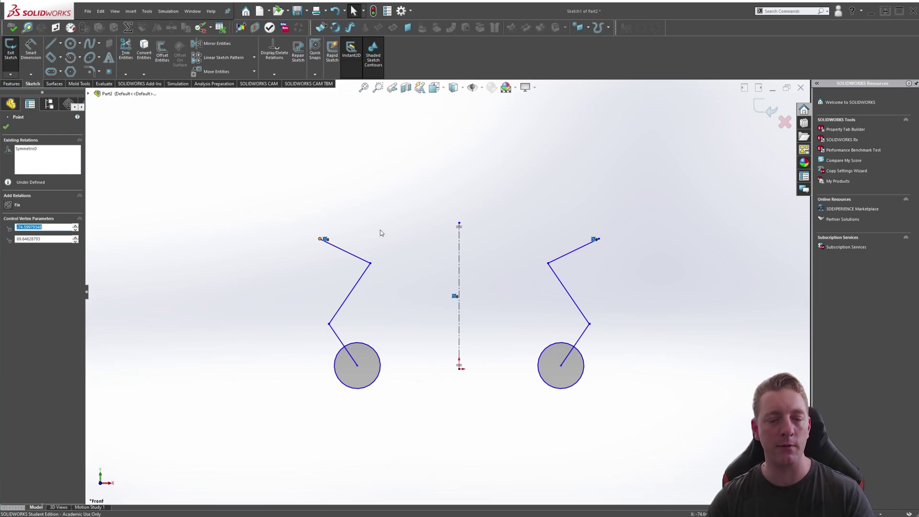
Turn off Dynamic Mirror in the Part2 sketch and move the left zigzag's upper endpoint to about (-64.3, 76.6)
click(147, 12)
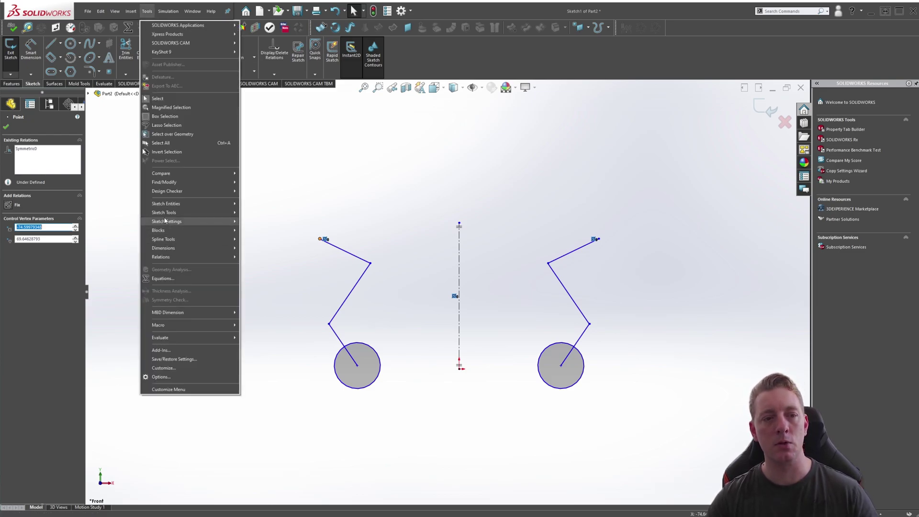
mouse_move(162, 213)
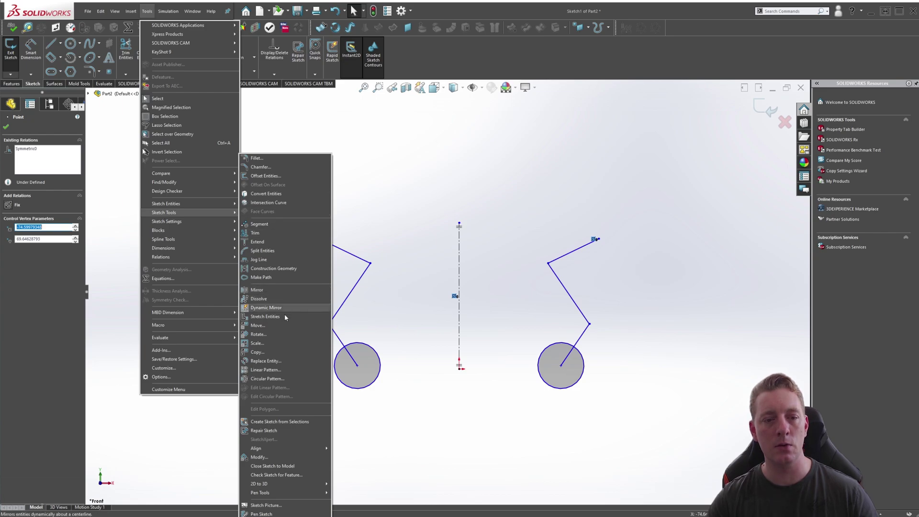
click(270, 312)
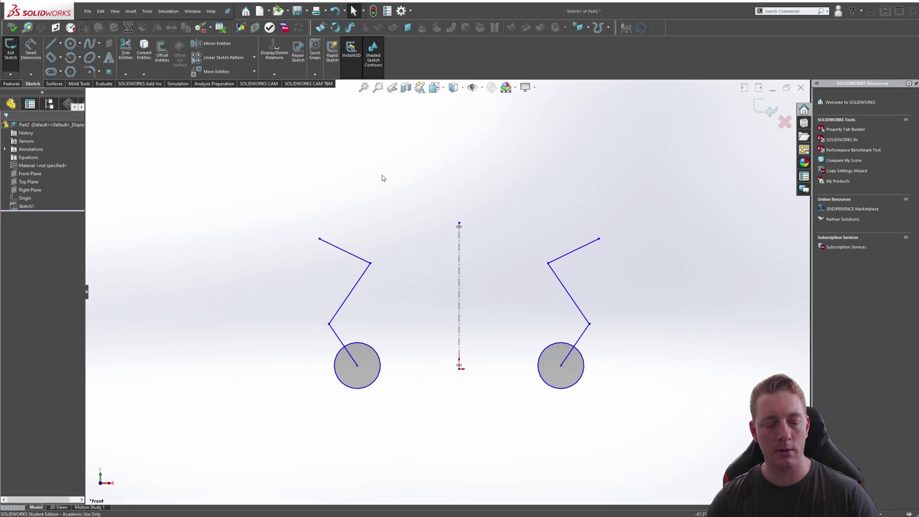
right_click(389, 212)
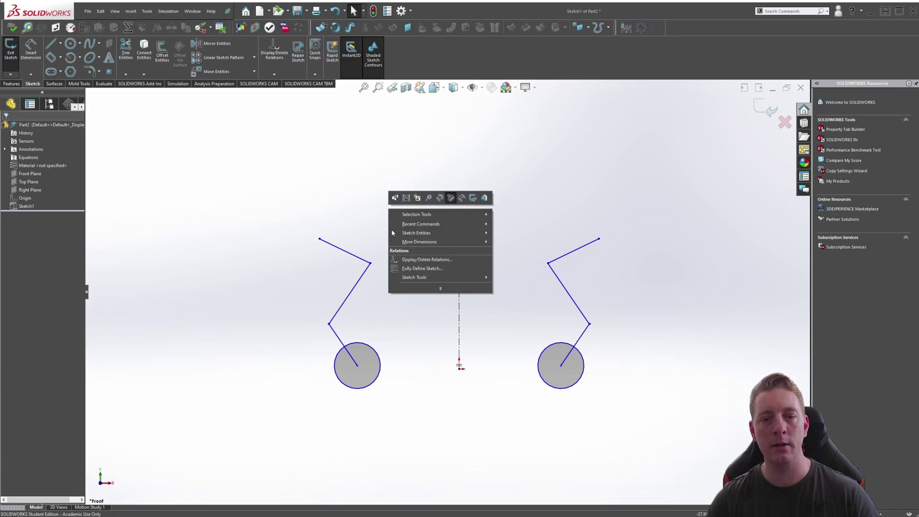
mouse_move(418, 225)
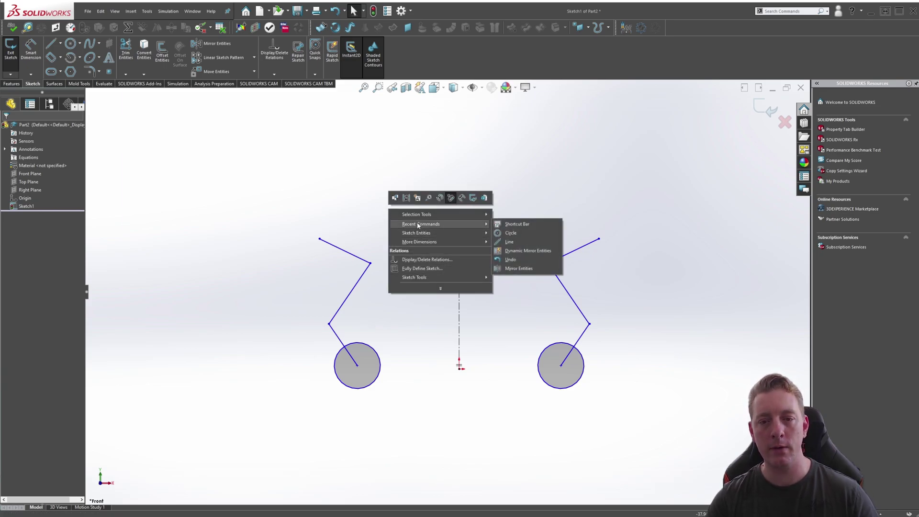
click(540, 254)
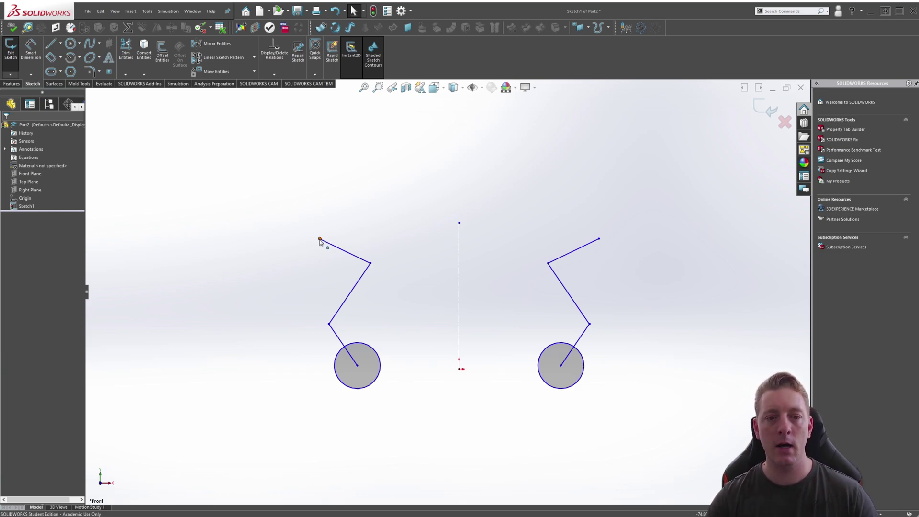
mouse_move(320, 239)
mouse_down()
mouse_move(341, 222)
mouse_move(321, 265)
mouse_move(341, 226)
mouse_up()
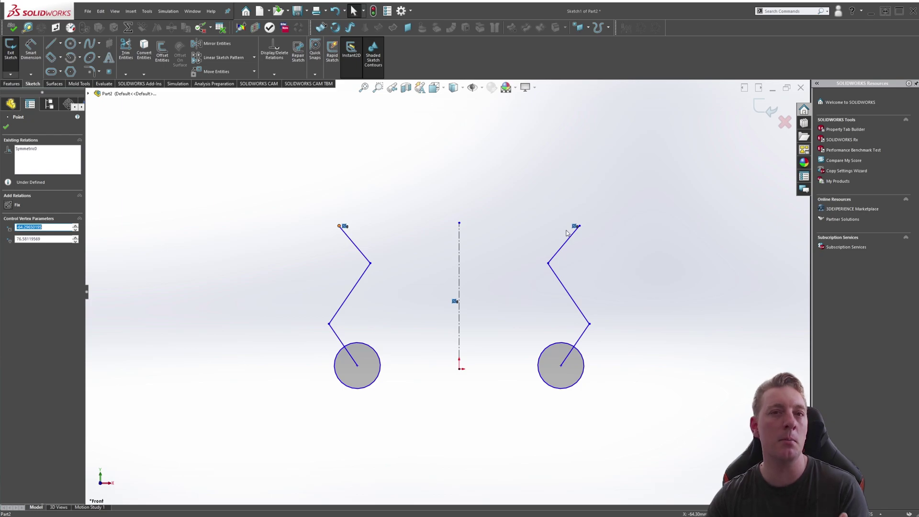
Draw a single slanted line above the left zigzag, down toward the centreline, and delete it
click(380, 194)
key(s)
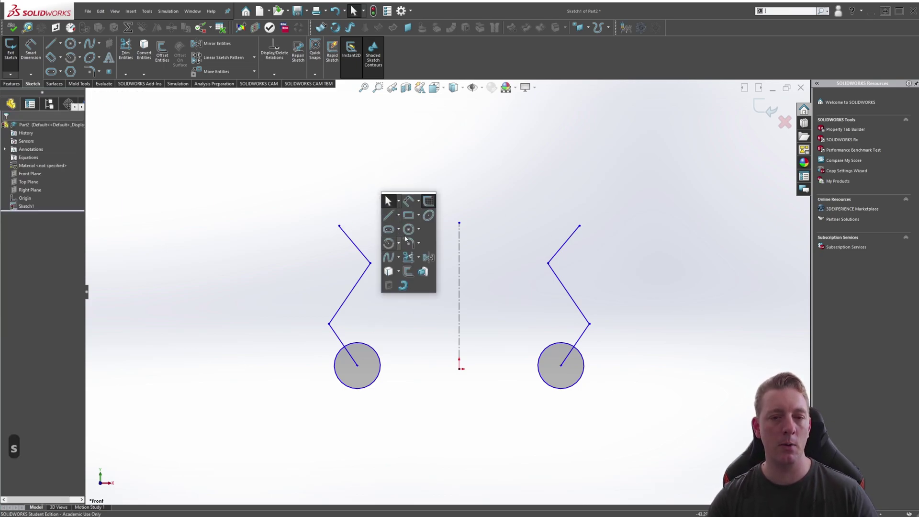
click(389, 215)
click(339, 165)
click(394, 226)
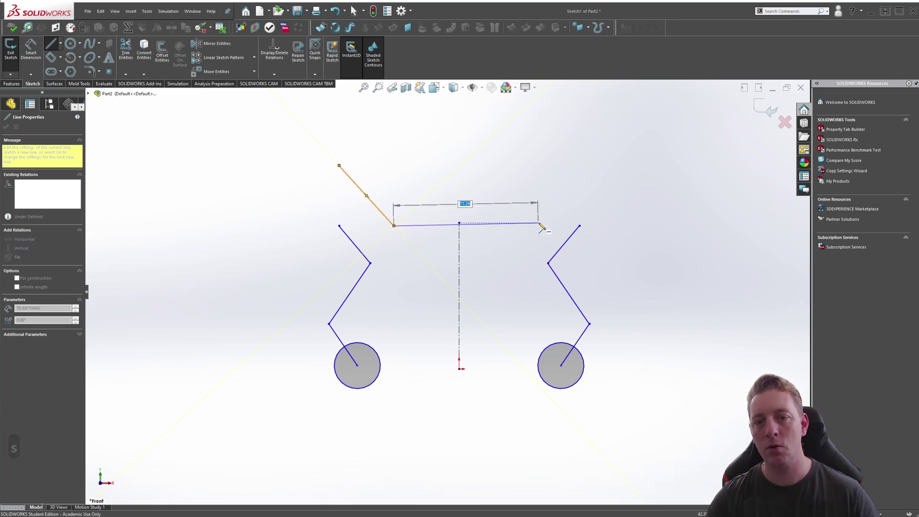
key(Escape)
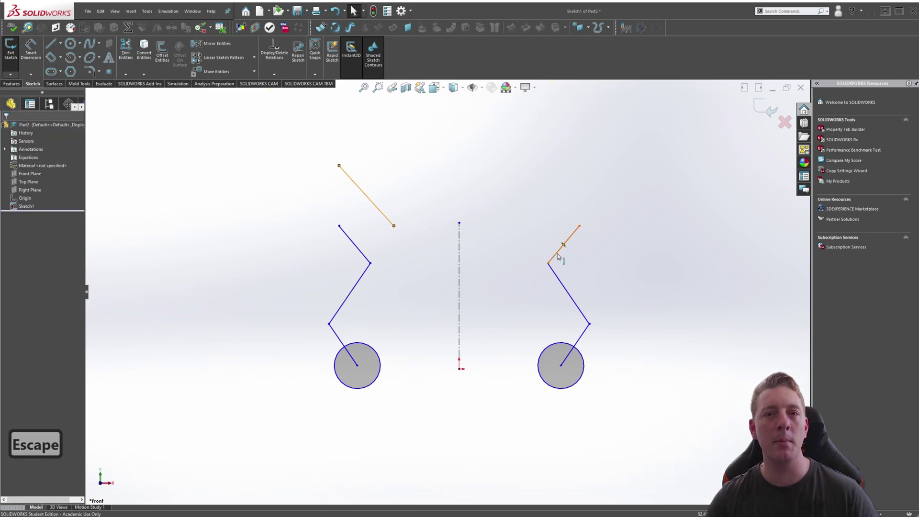
key(Delete)
Enlarge the left circle slightly and shift the middle line of the left zigzag up and outward
drag(382, 338, 376, 344)
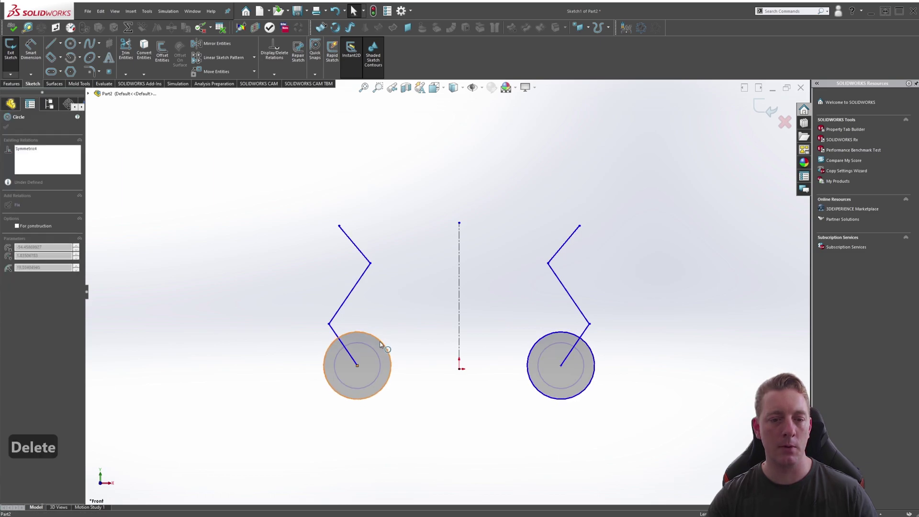
drag(358, 288, 347, 284)
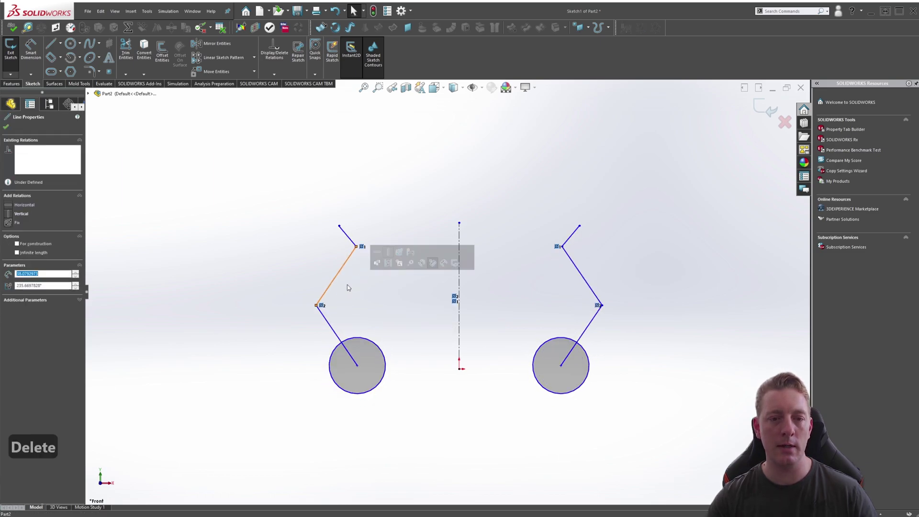
drag(348, 240, 355, 233)
click(384, 354)
key(Delete)
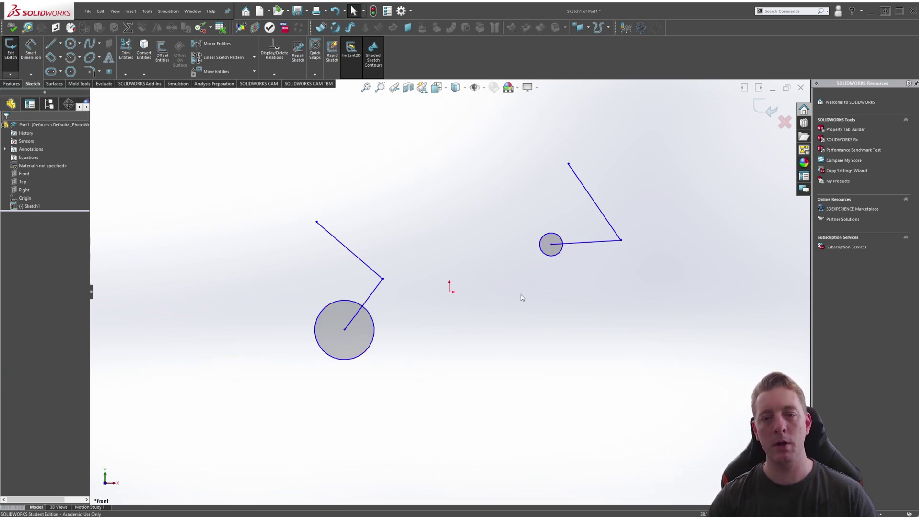
Draw a vertical centreline about 69 mm long upward from the origin in the Part1 sketch
key(s)
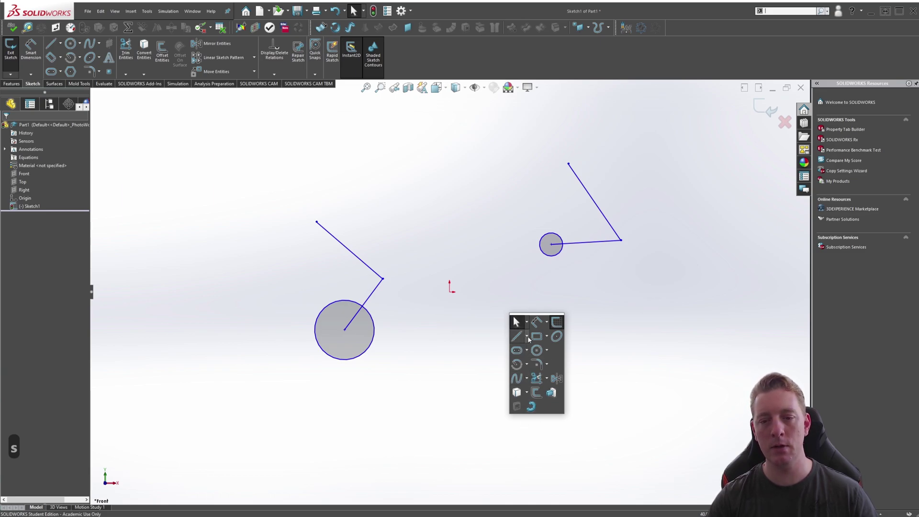
click(526, 351)
click(503, 330)
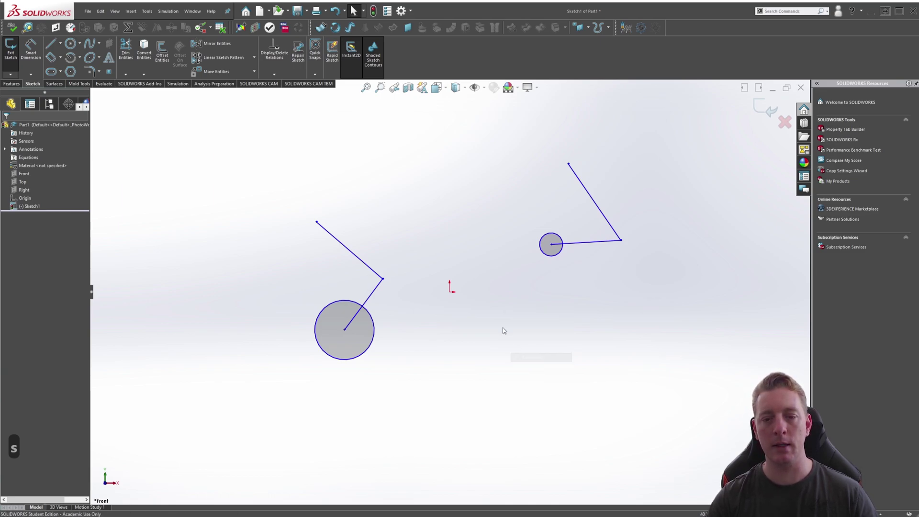
click(450, 288)
click(450, 163)
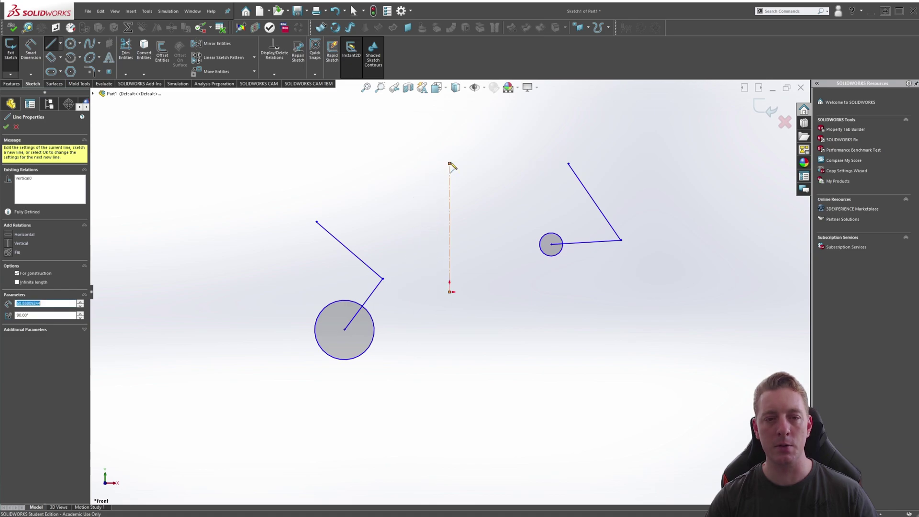
key(Escape)
key(ctrl+z)
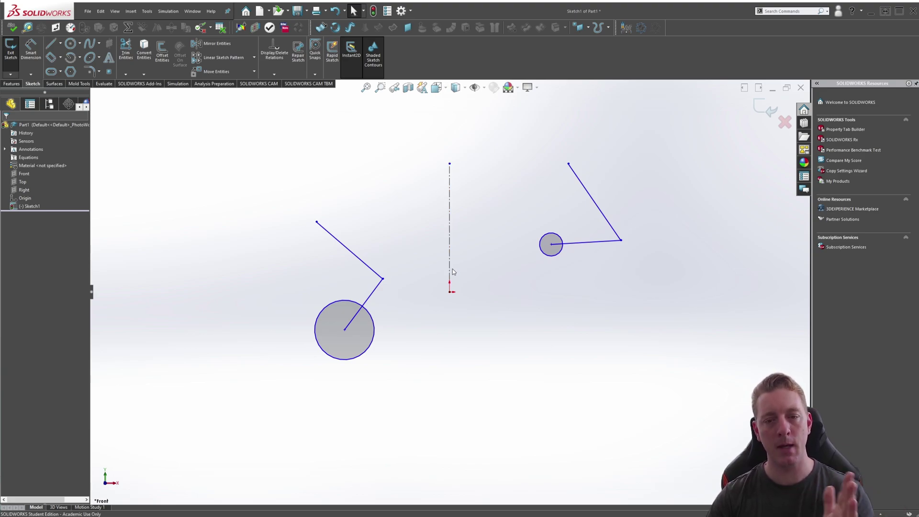
Make the upper endpoints of the two line chains symmetric about the centreline, and move the right endpoint inward toward the centreline
click(451, 186)
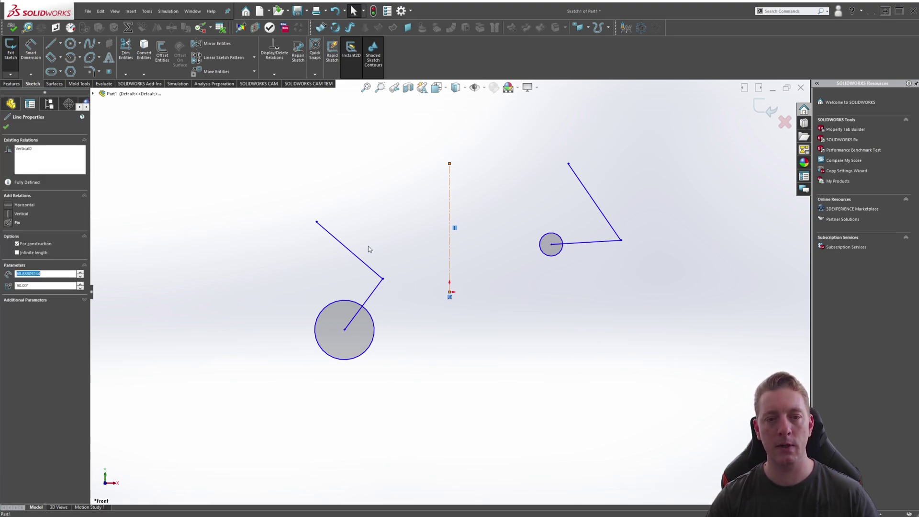
click(317, 222)
ctrl+click(569, 165)
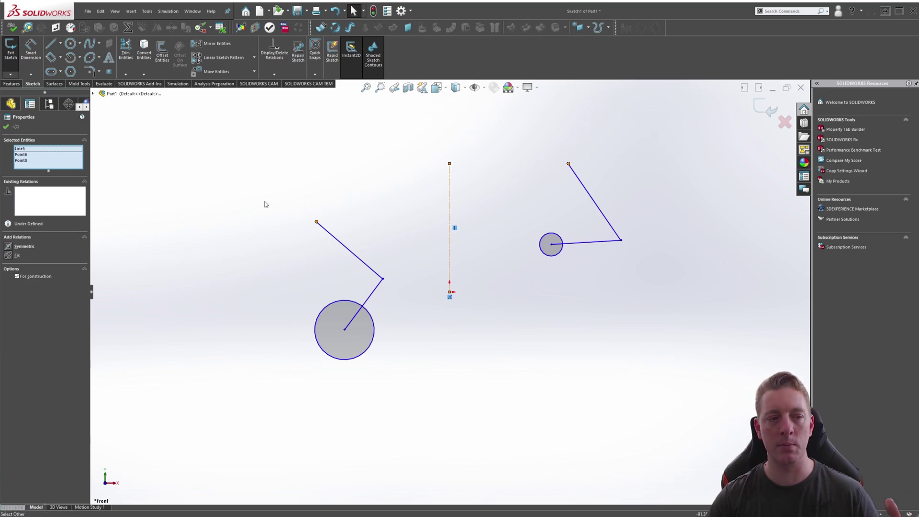
click(8, 246)
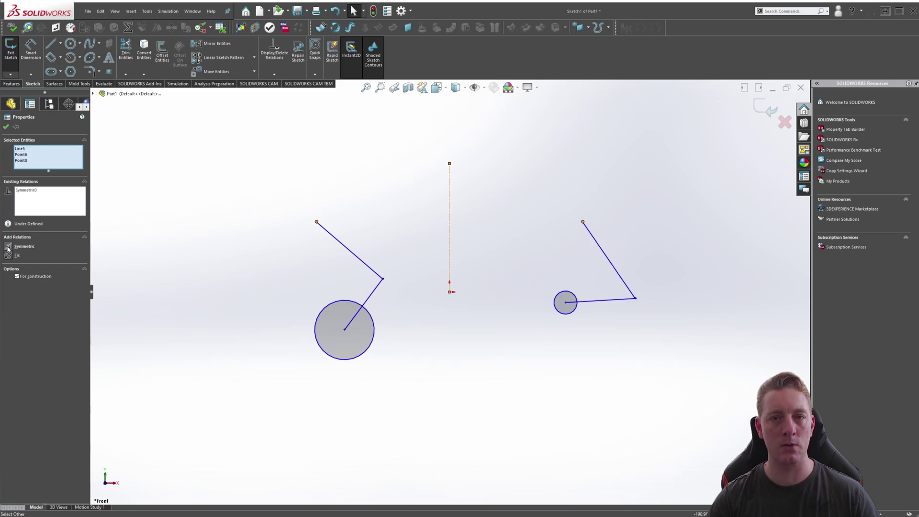
click(6, 127)
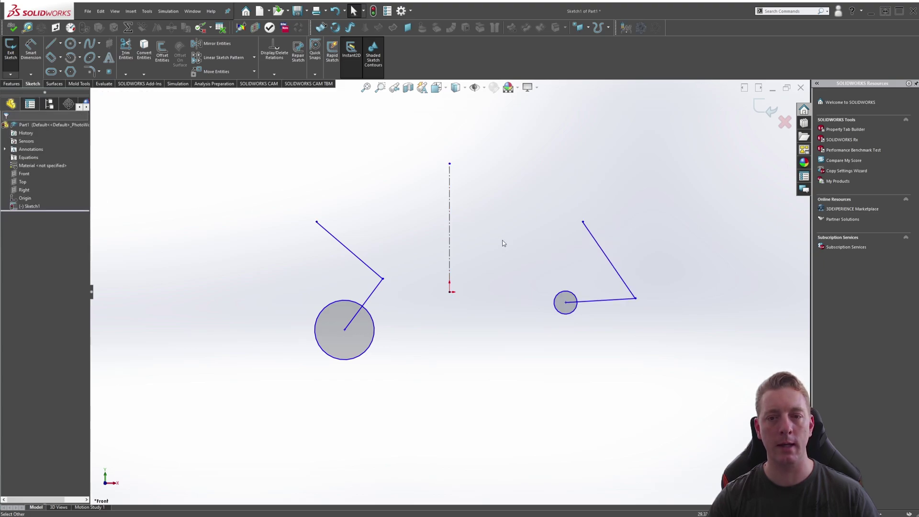
drag(583, 222, 497, 213)
click(496, 262)
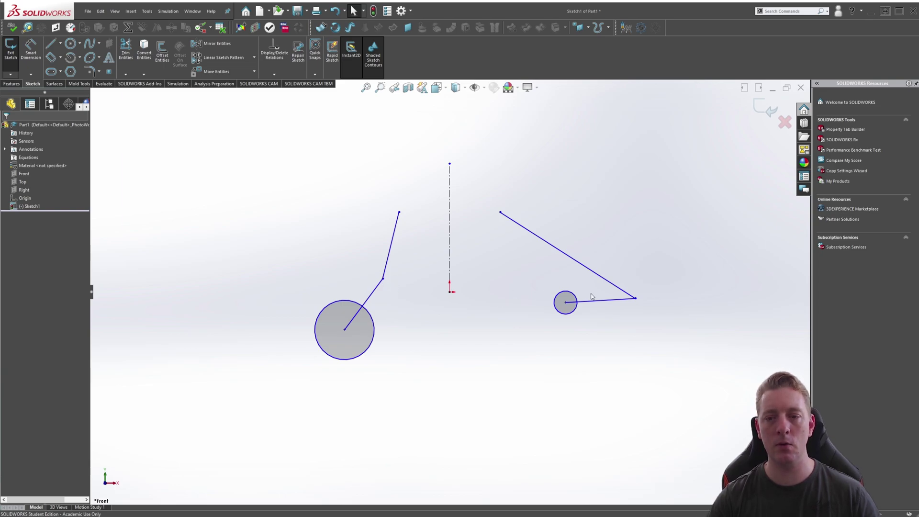
Make the corner points of the two line chains symmetric about the centreline, and move the right corner outward and slightly up
click(383, 280)
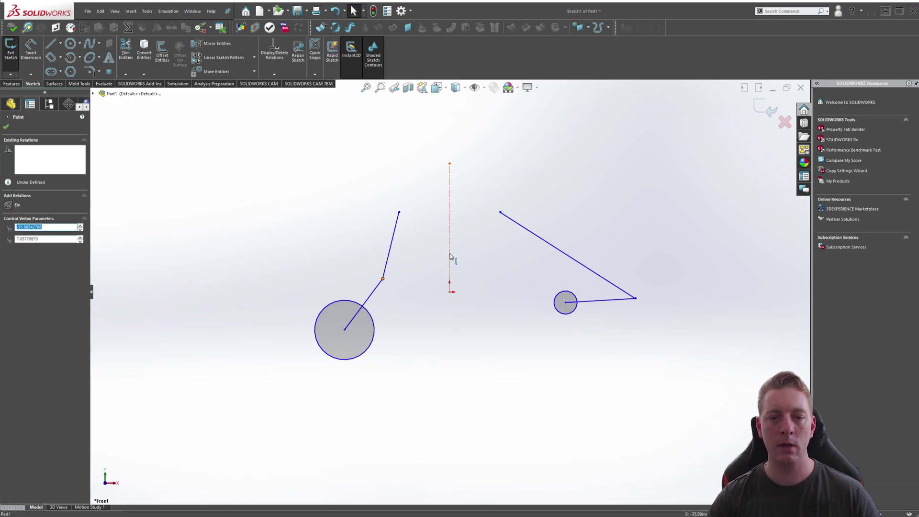
ctrl+click(450, 257)
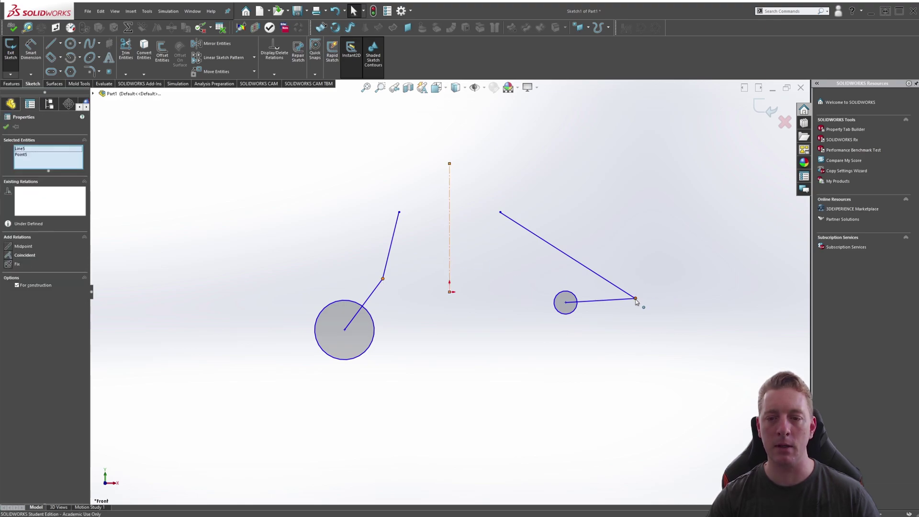
ctrl+click(635, 299)
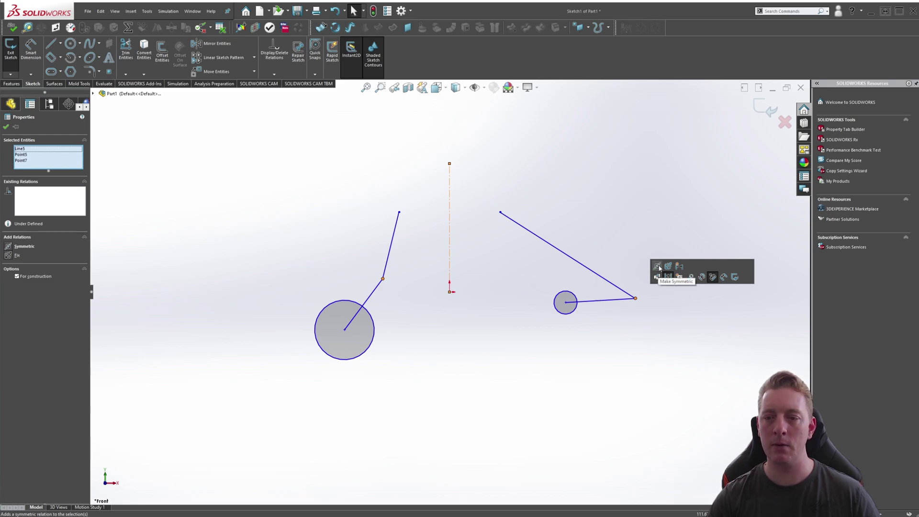
click(659, 267)
click(6, 127)
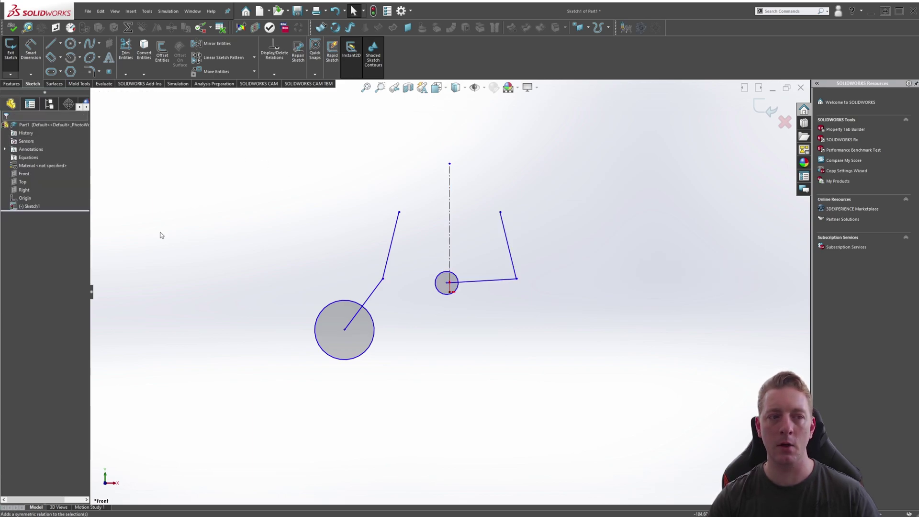
drag(517, 278, 557, 260)
Move the small circle below the right line chain's corner and enlarge it to about 27 mm in diameter
click(447, 291)
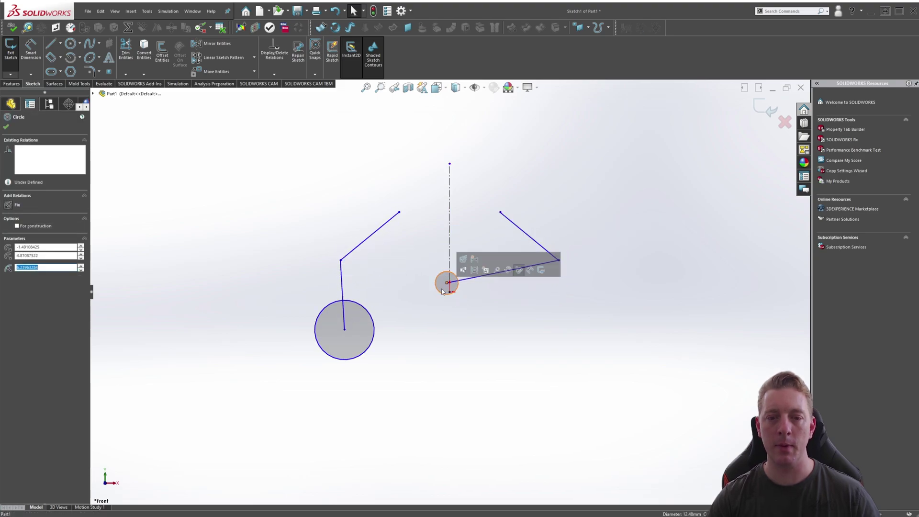
key(Escape)
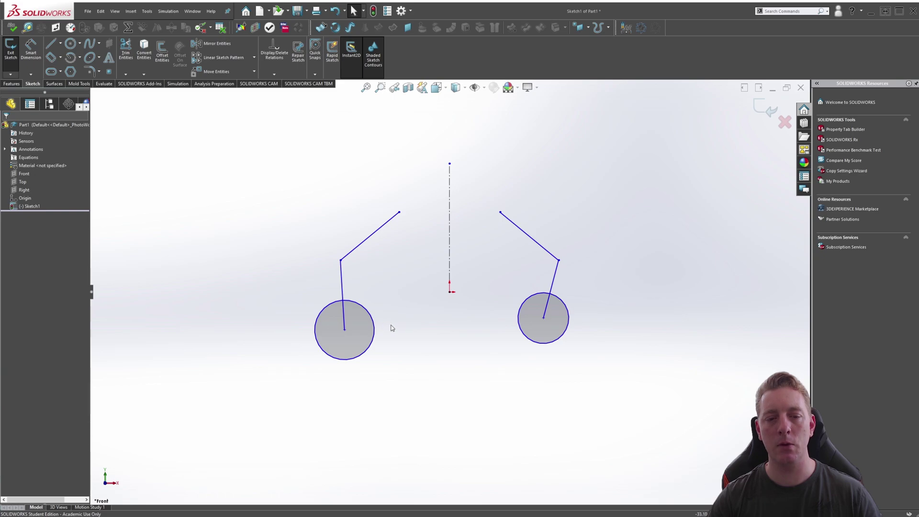
click(533, 299)
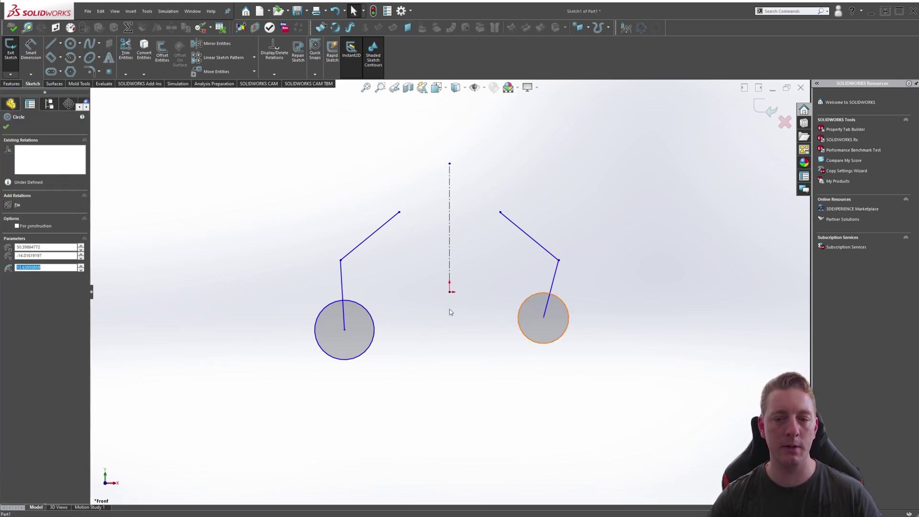
ctrl+click(372, 320)
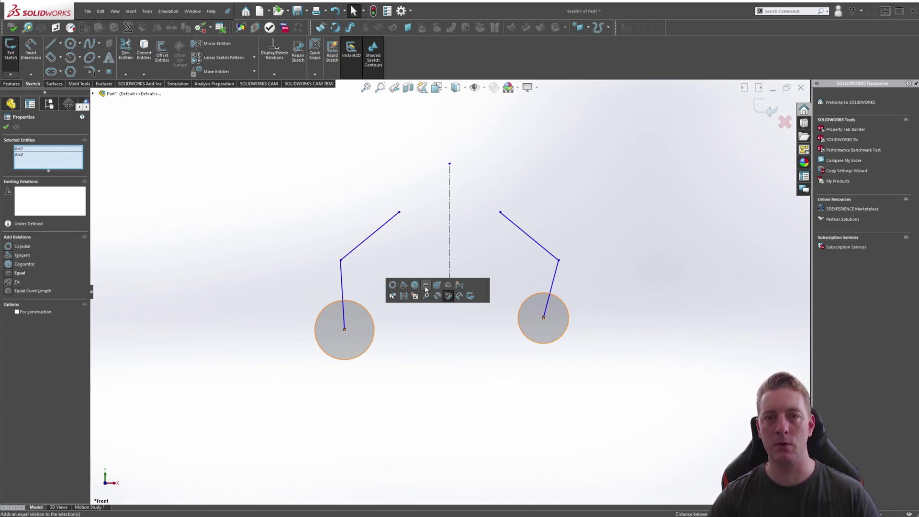
click(514, 275)
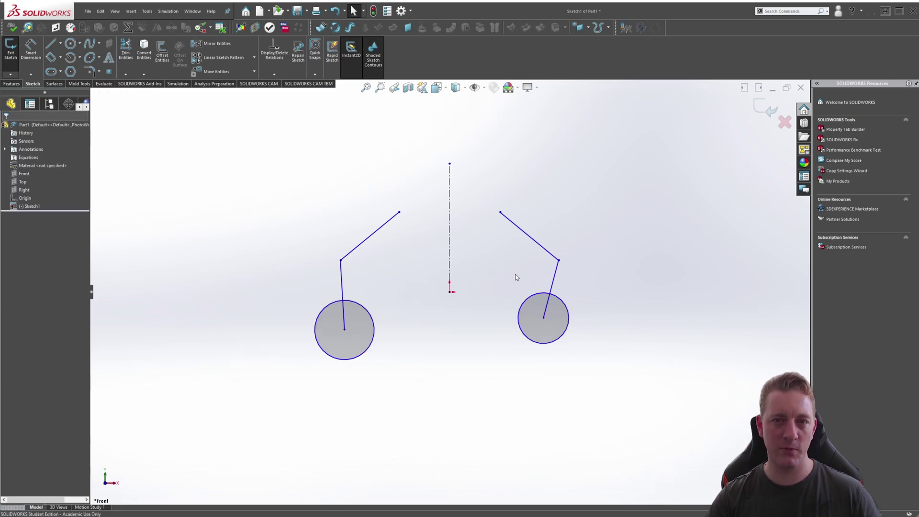
Add a Symmetric relation between the two circles about the vertical centreline
click(534, 297)
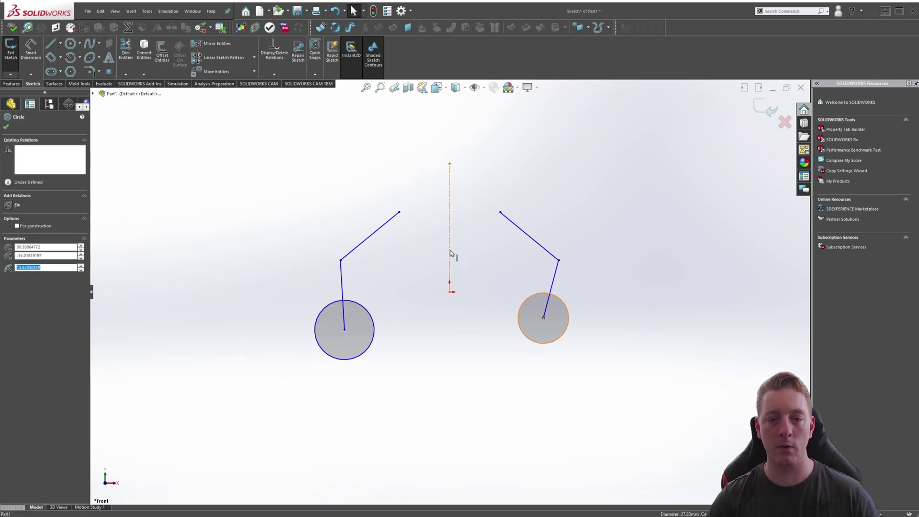
key(Return)
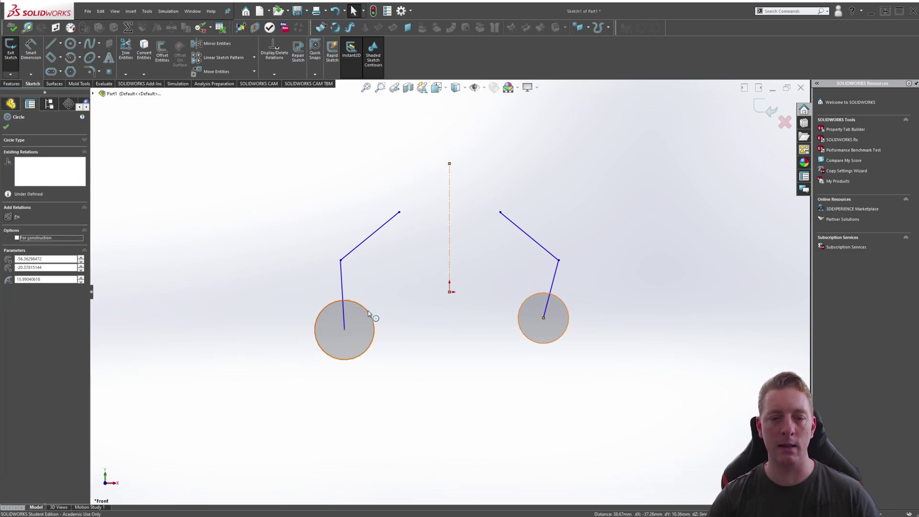
ctrl+click(369, 312)
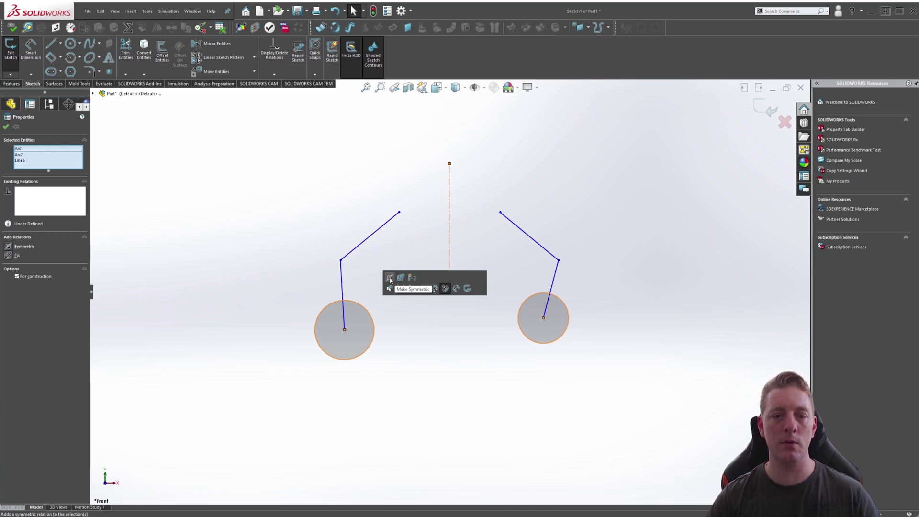
click(390, 278)
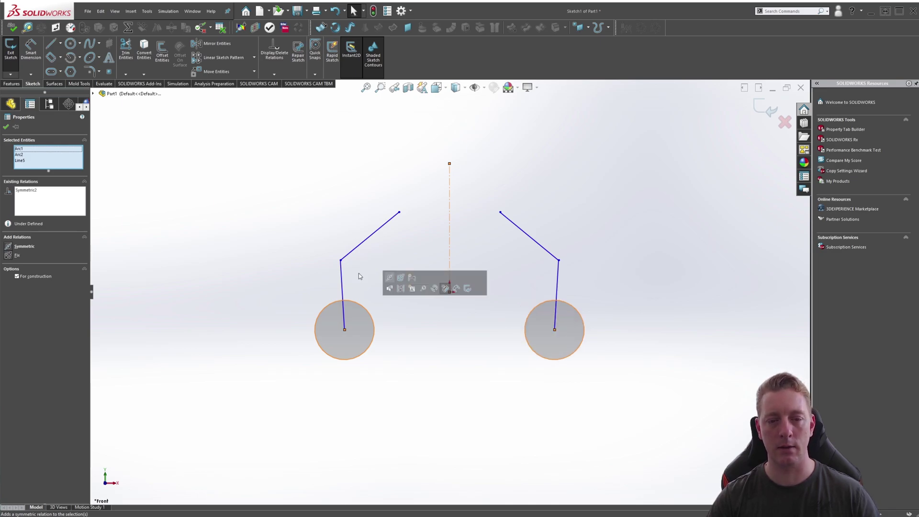
click(6, 126)
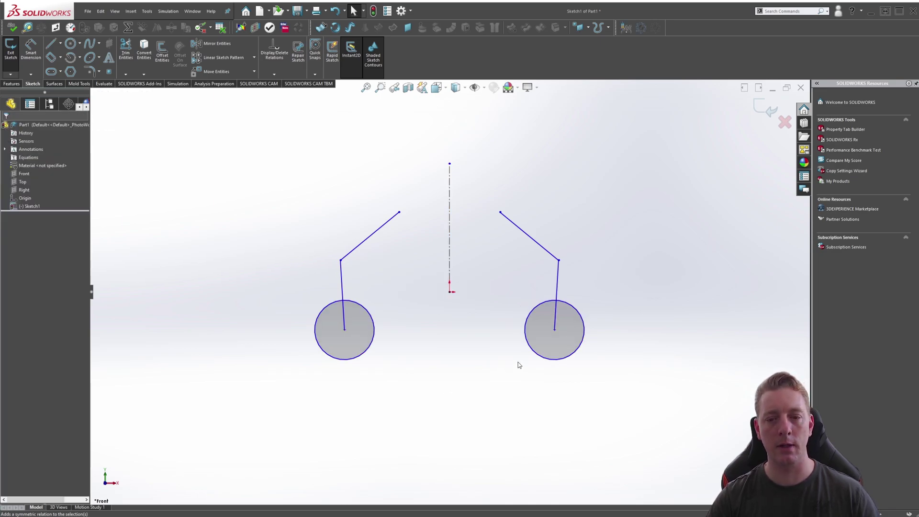
Enlarge the right circle to about 47 mm in diameter and move it up and toward the centreline
drag(544, 363, 538, 372)
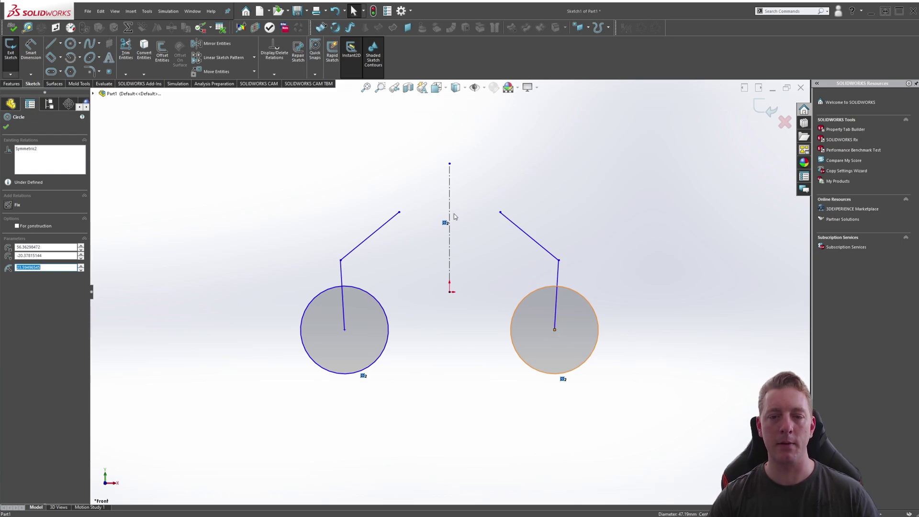
drag(533, 373, 513, 363)
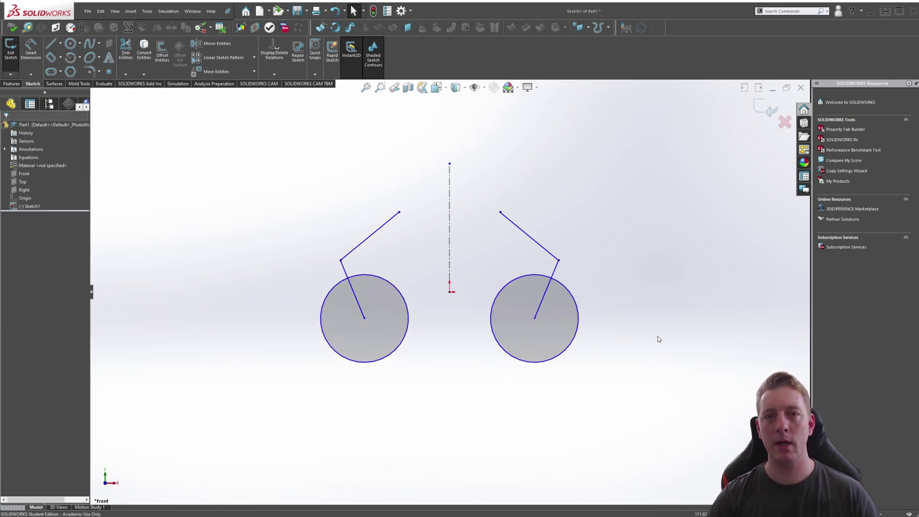